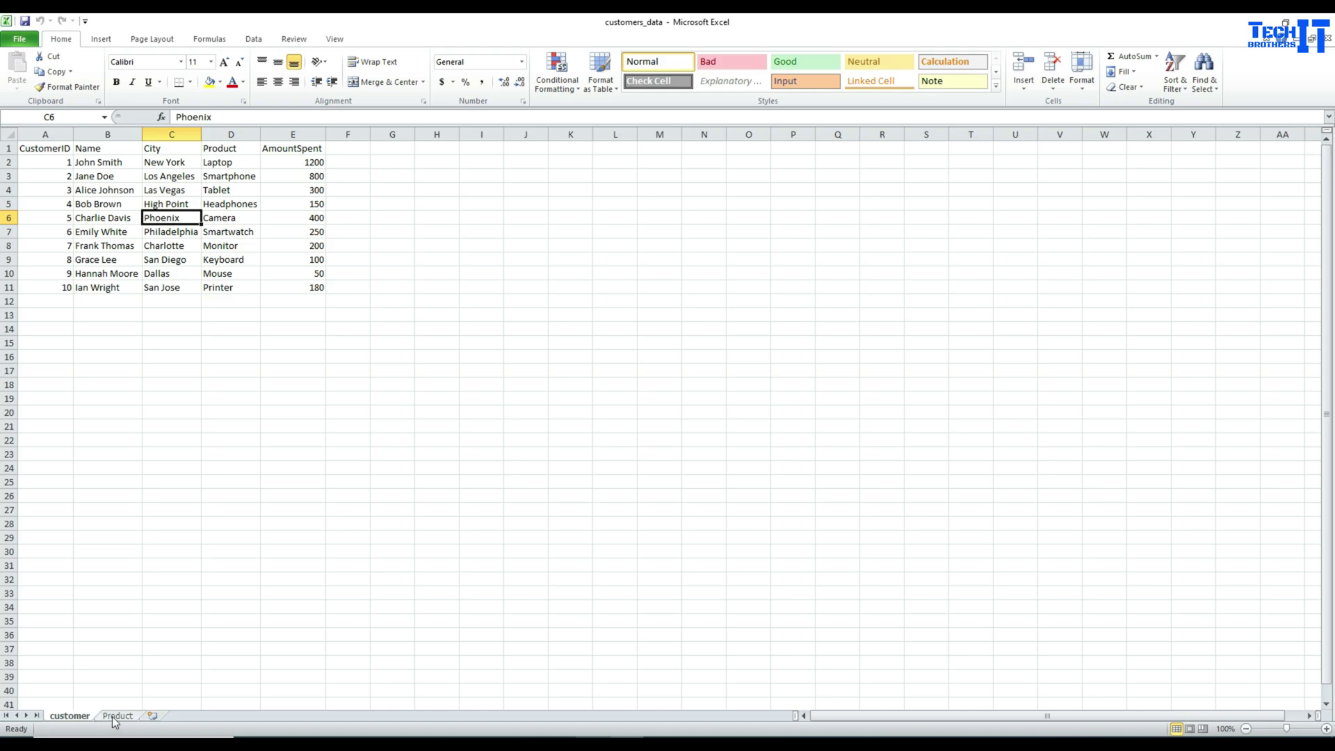
- Review the customer sheet's column headings, its City values, and the empty cells beside and below the table
left_click(77, 716)
left_click(50, 149)
left_click(97, 151)
left_click(167, 149)
left_click(224, 148)
left_click(301, 148)
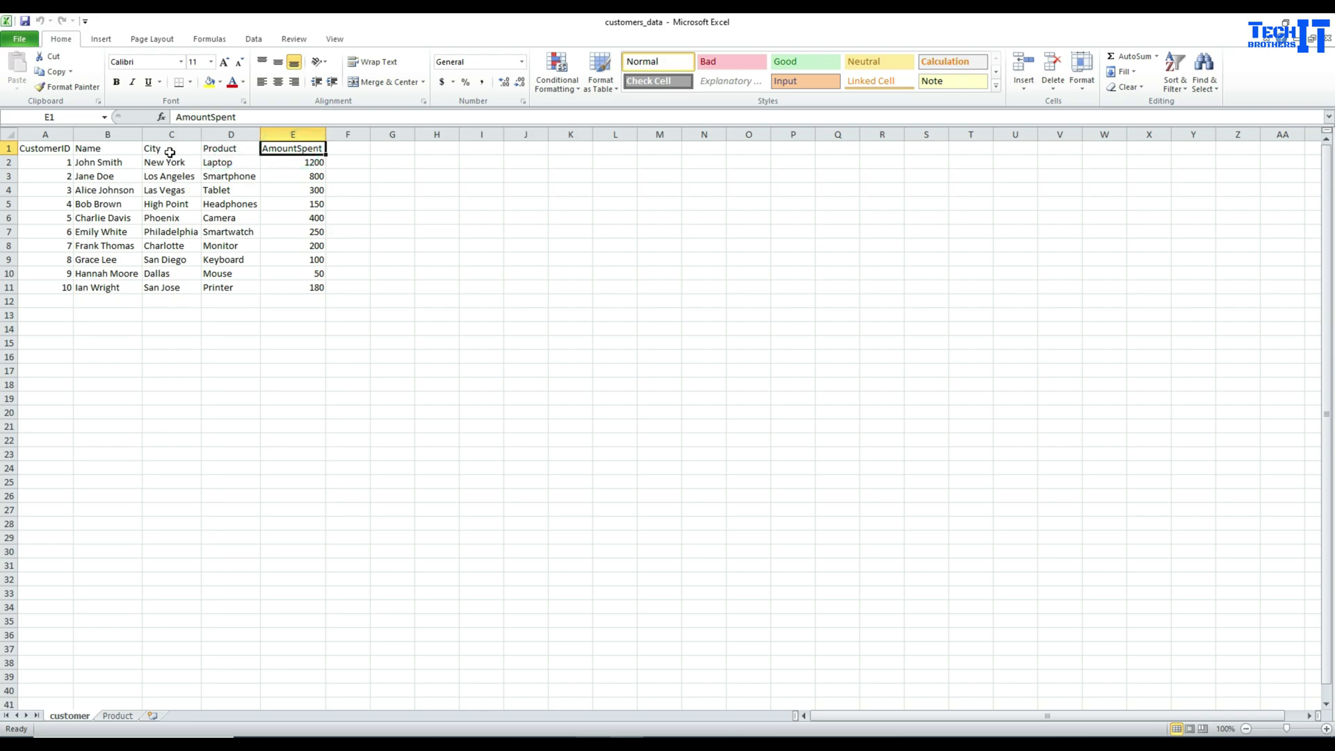
left_click_drag(168, 146, 184, 286)
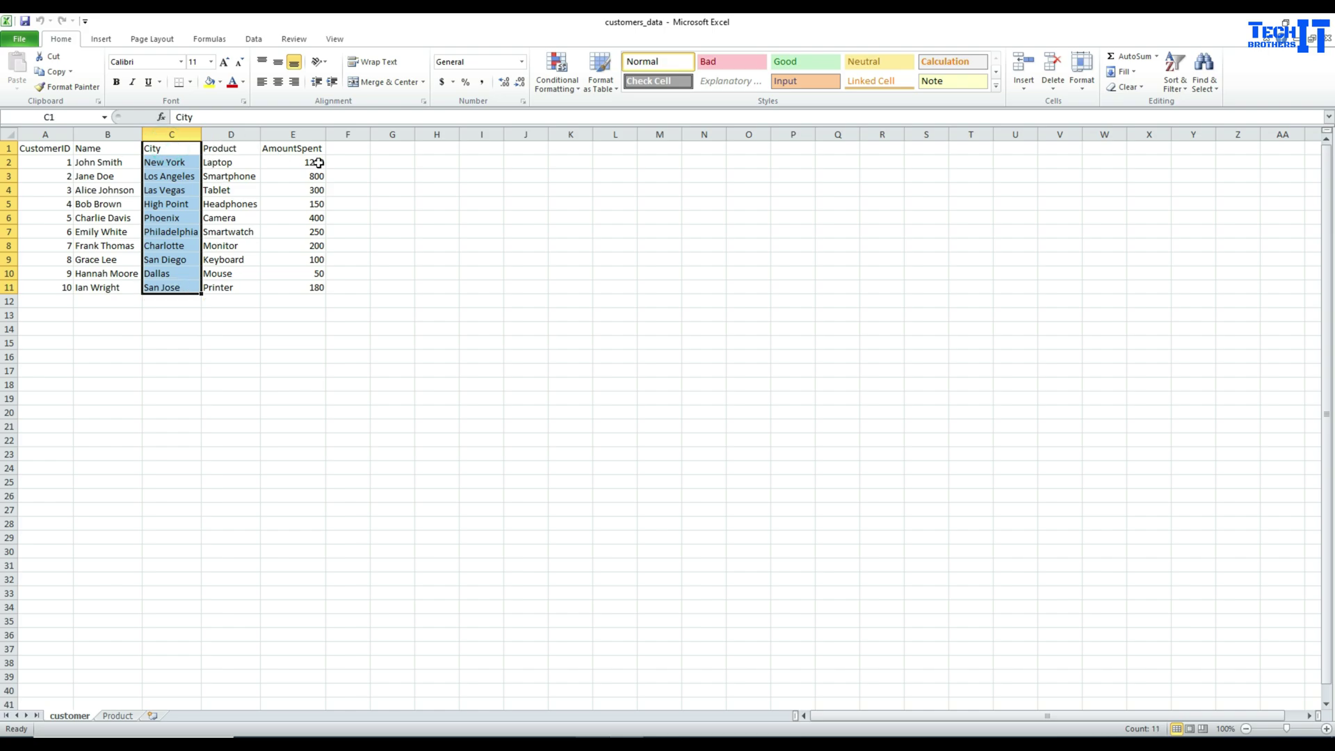
left_click_drag(341, 161, 357, 290)
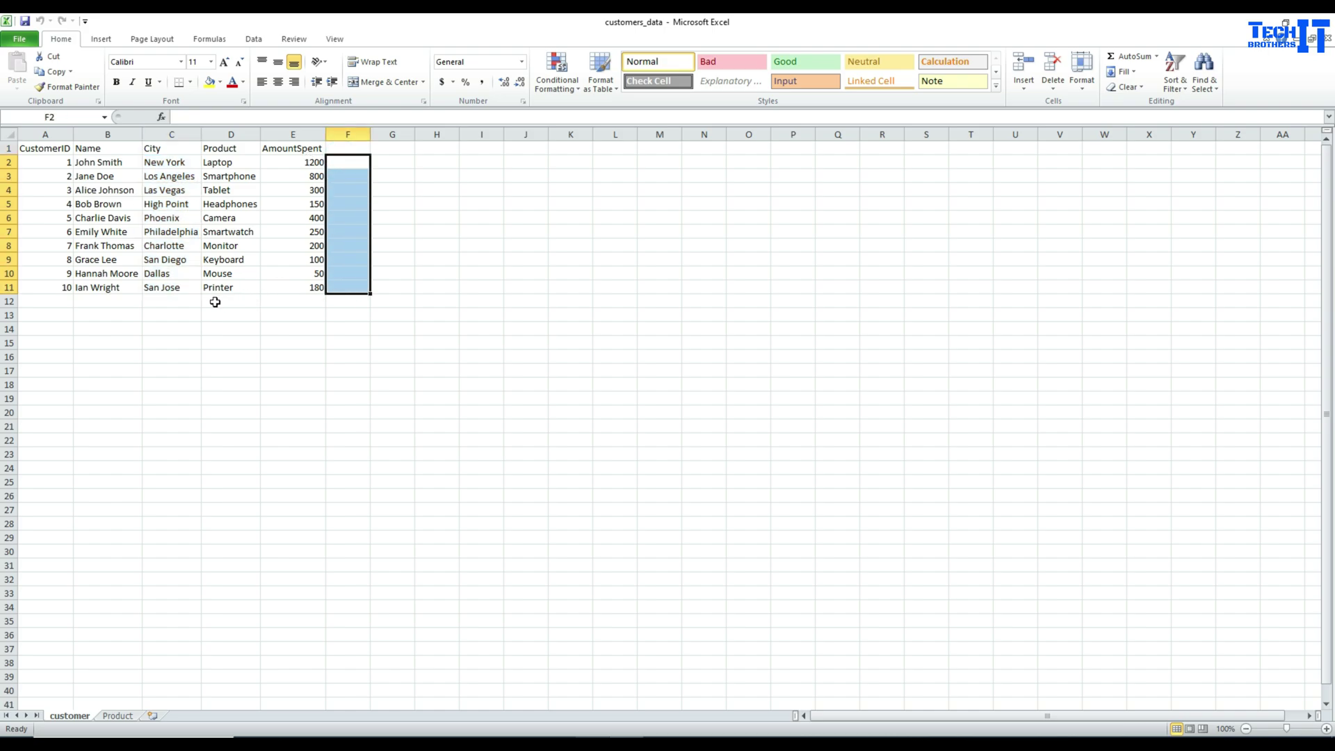
left_click_drag(221, 302, 285, 302)
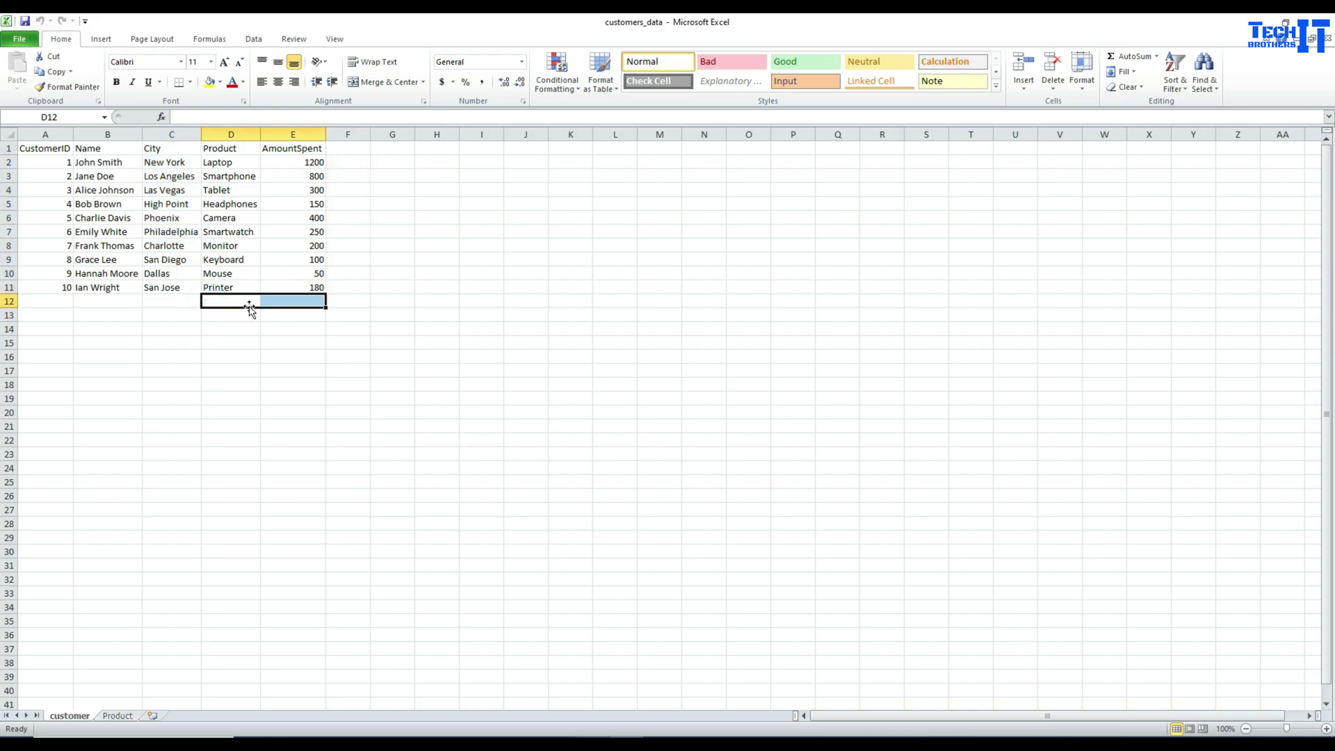
left_click(135, 304)
- Compare the Product sheet's product and description columns with the Product column and remaining data on the customer sheet
left_click(118, 715)
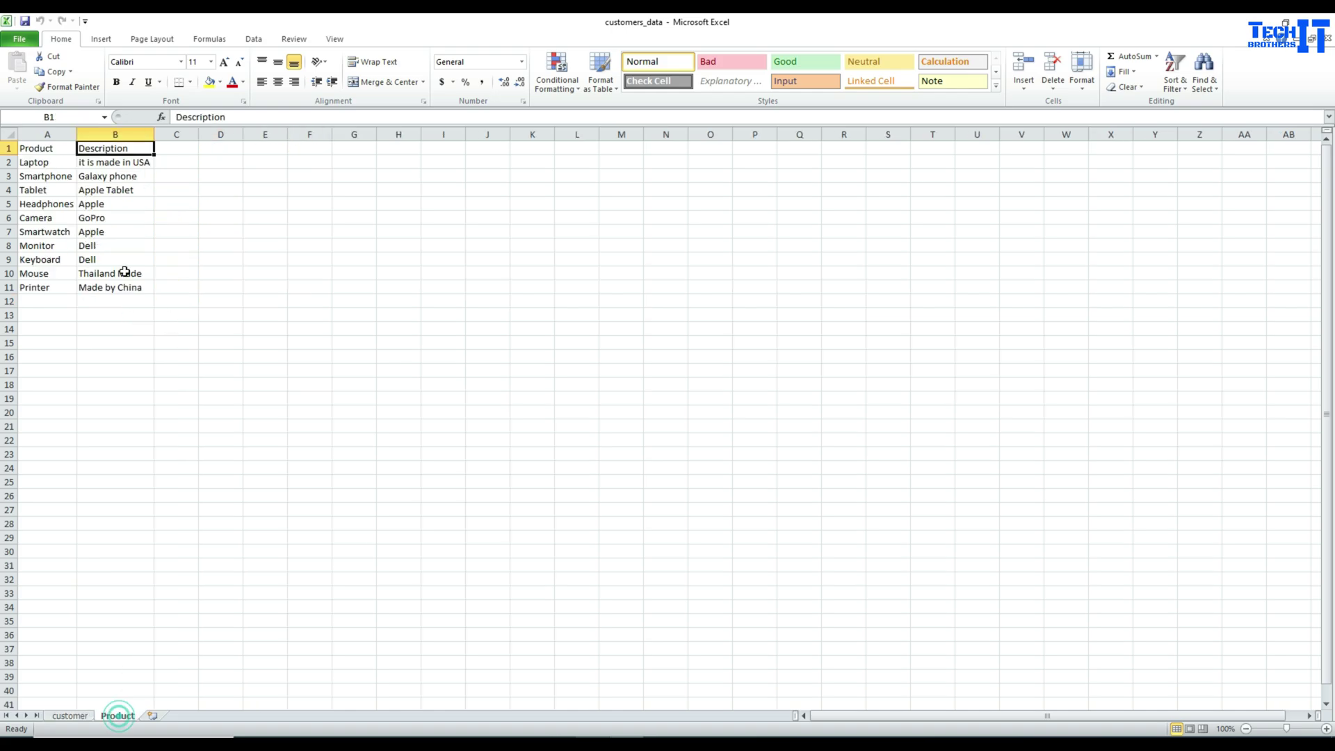
left_click(132, 204)
left_click_drag(46, 147, 89, 148)
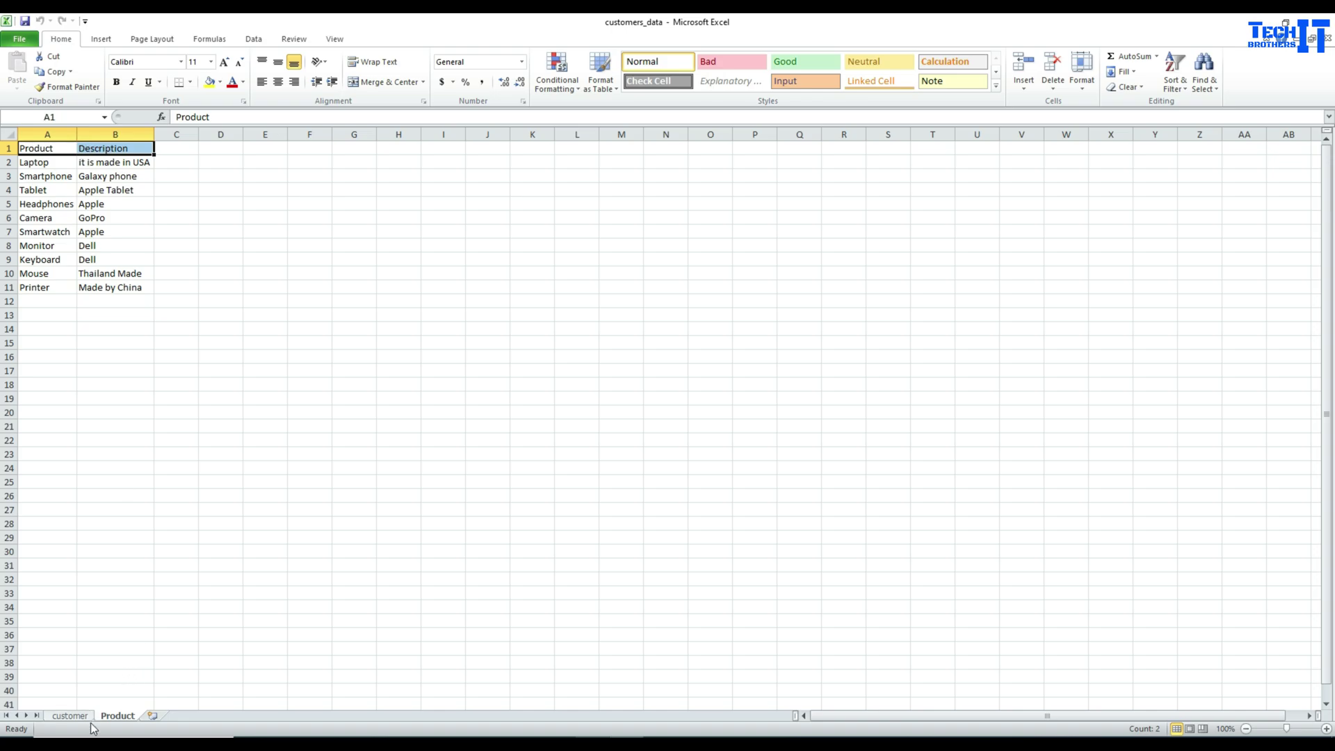
left_click(70, 716)
left_click_drag(233, 147, 234, 286)
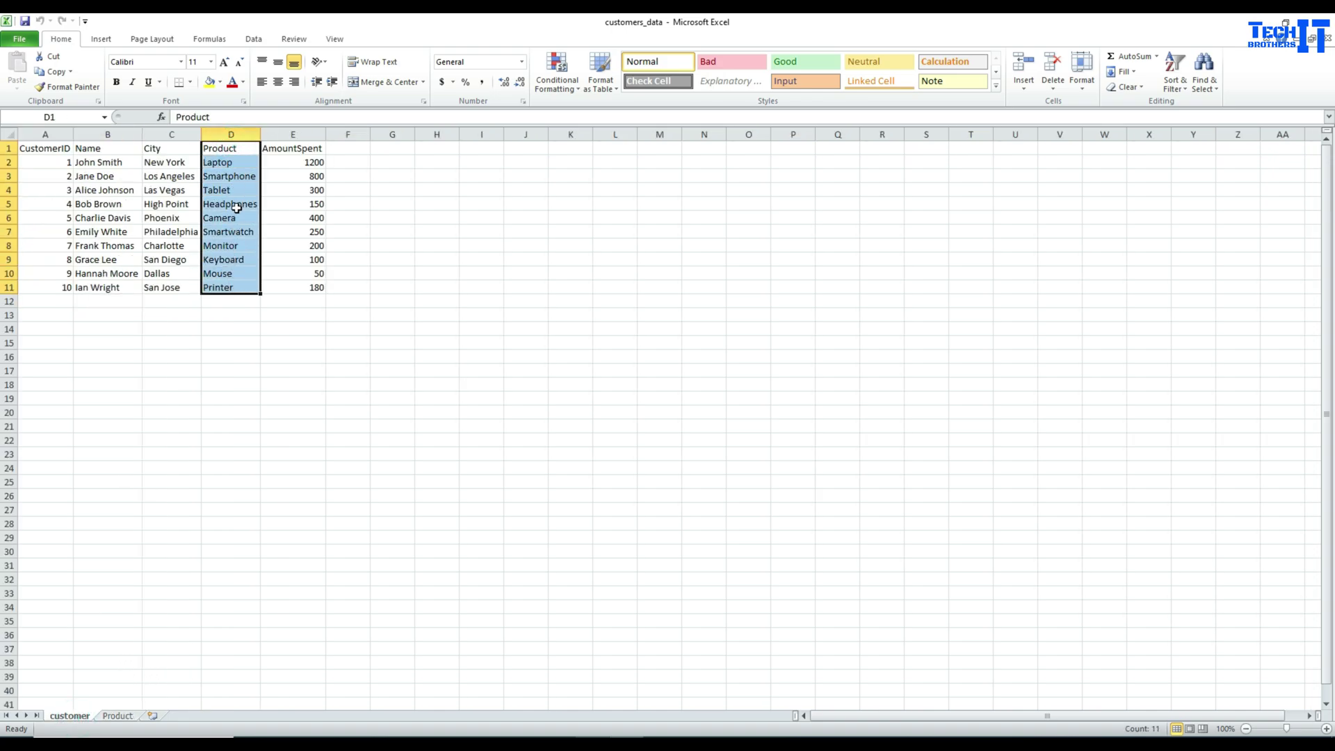
left_click(117, 715)
left_click(113, 176)
left_click_drag(115, 150, 118, 287)
left_click(73, 716)
left_click(288, 188)
left_click_drag(97, 162, 296, 285)
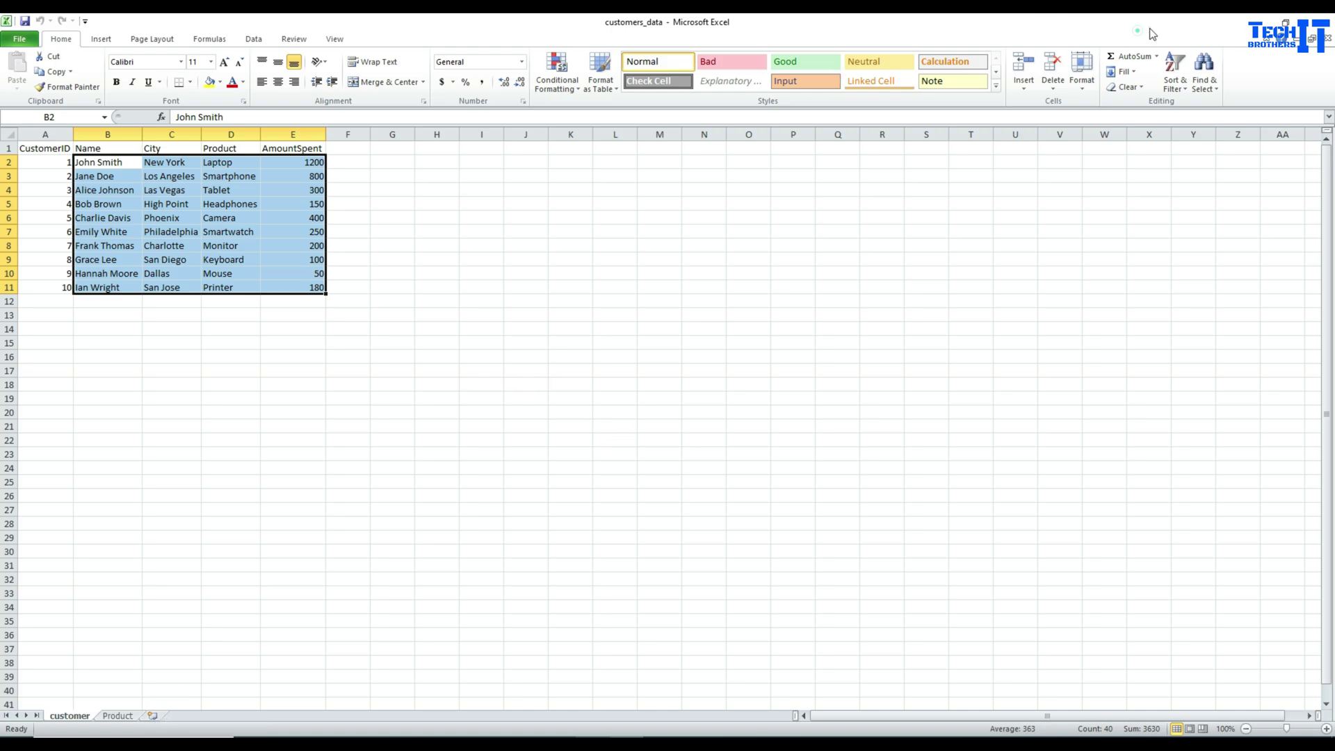
- Close the customers_data workbook, switch to ChatGPT, and clear the drafted question from the message
left_click(1317, 21)
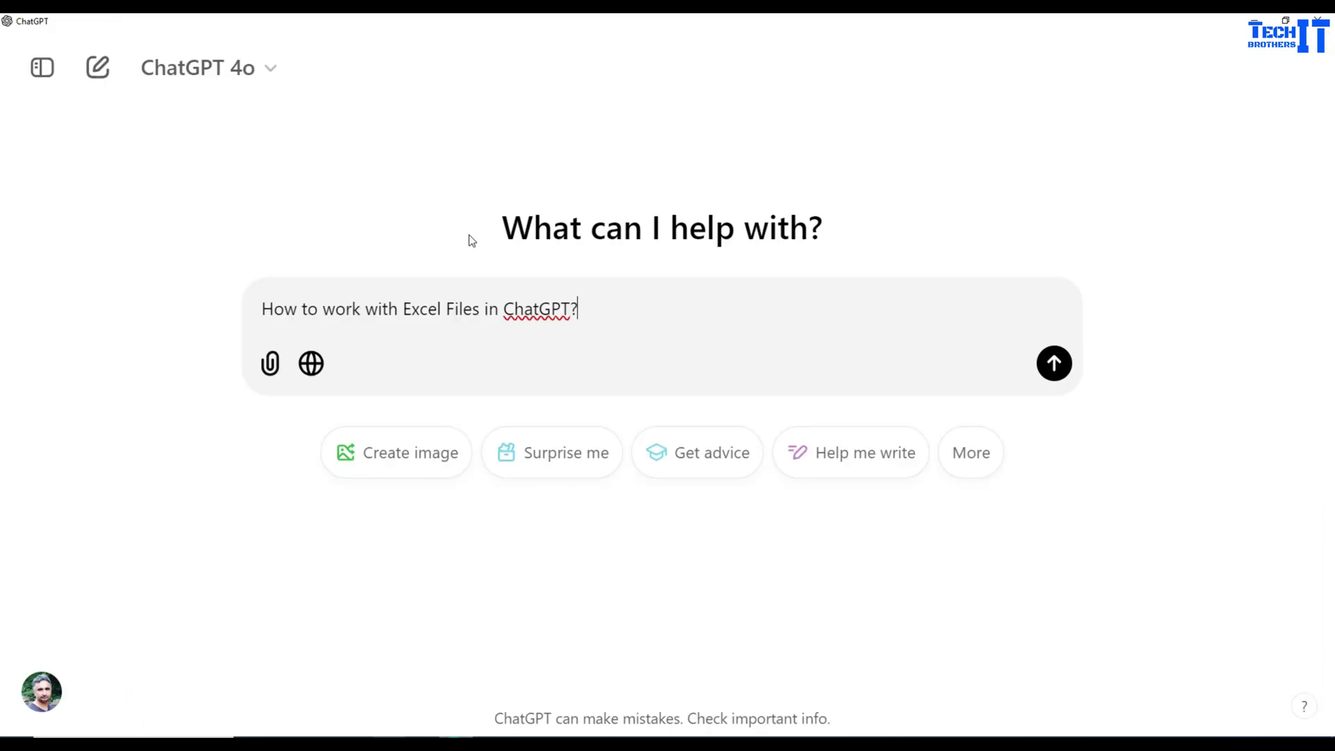
left_click_drag(617, 310, 122, 303)
key("ctrl+x")
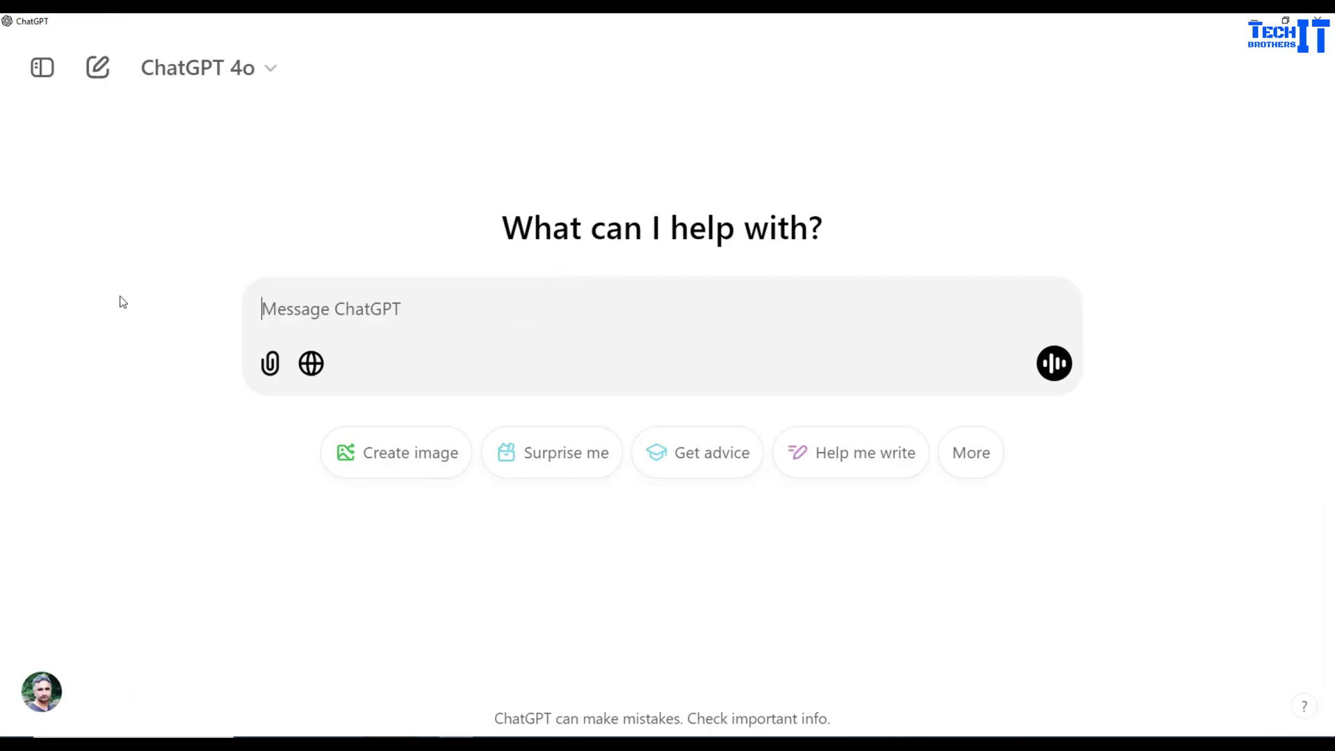
- Attach the customers_data spreadsheet from the computer's Downloads folder to the chat message
left_click(273, 368)
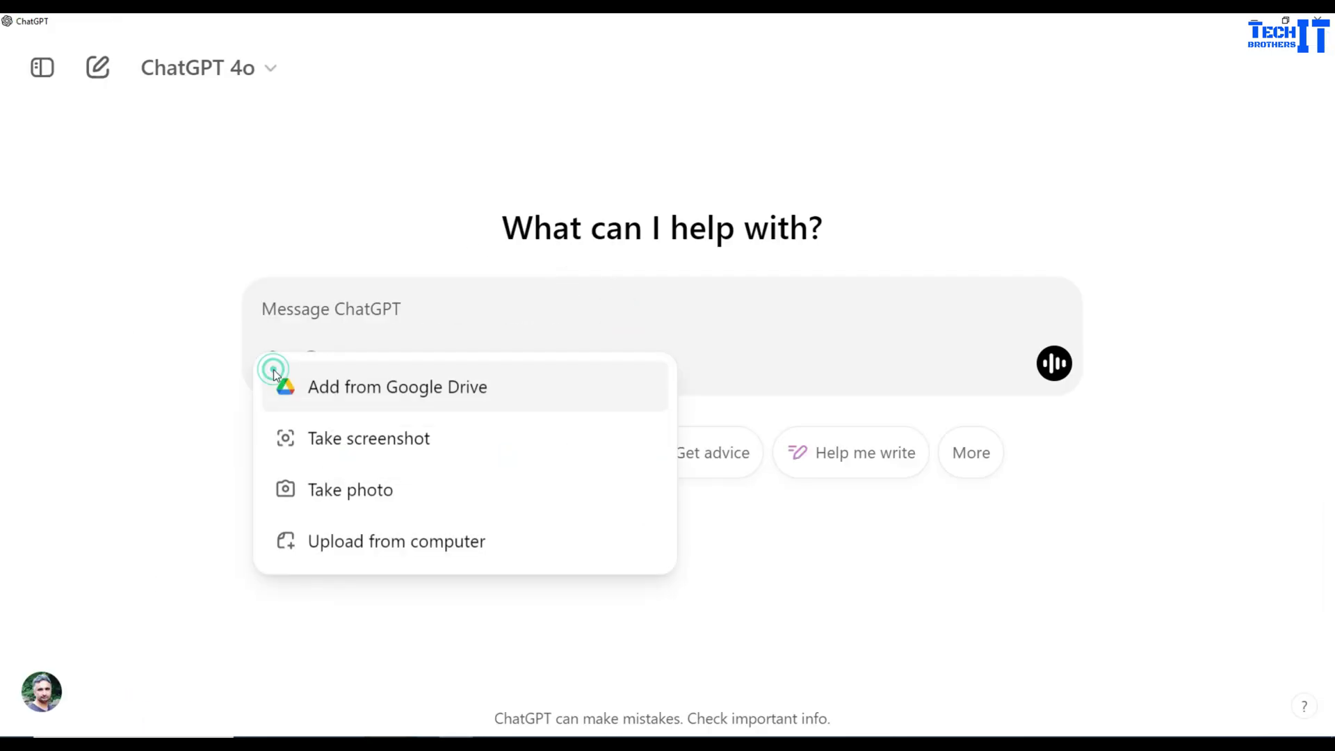
left_click(333, 542)
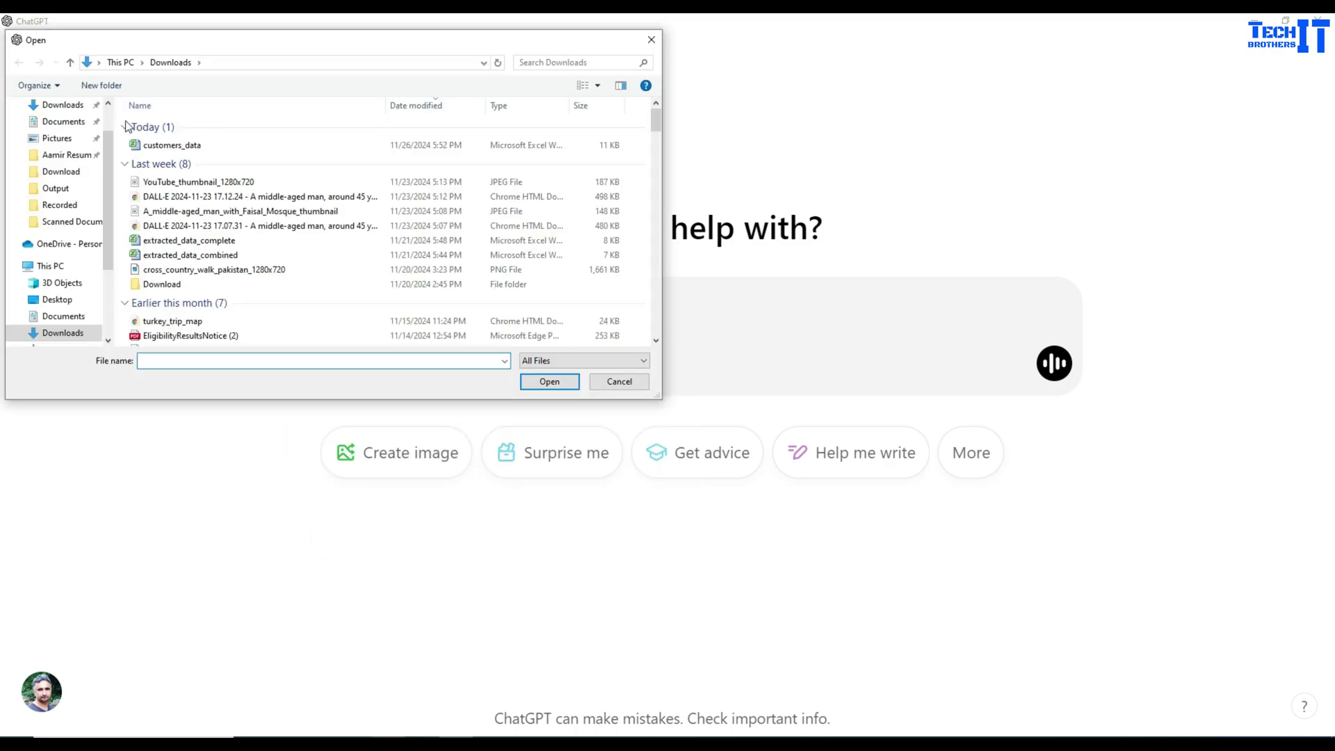
left_click(107, 116)
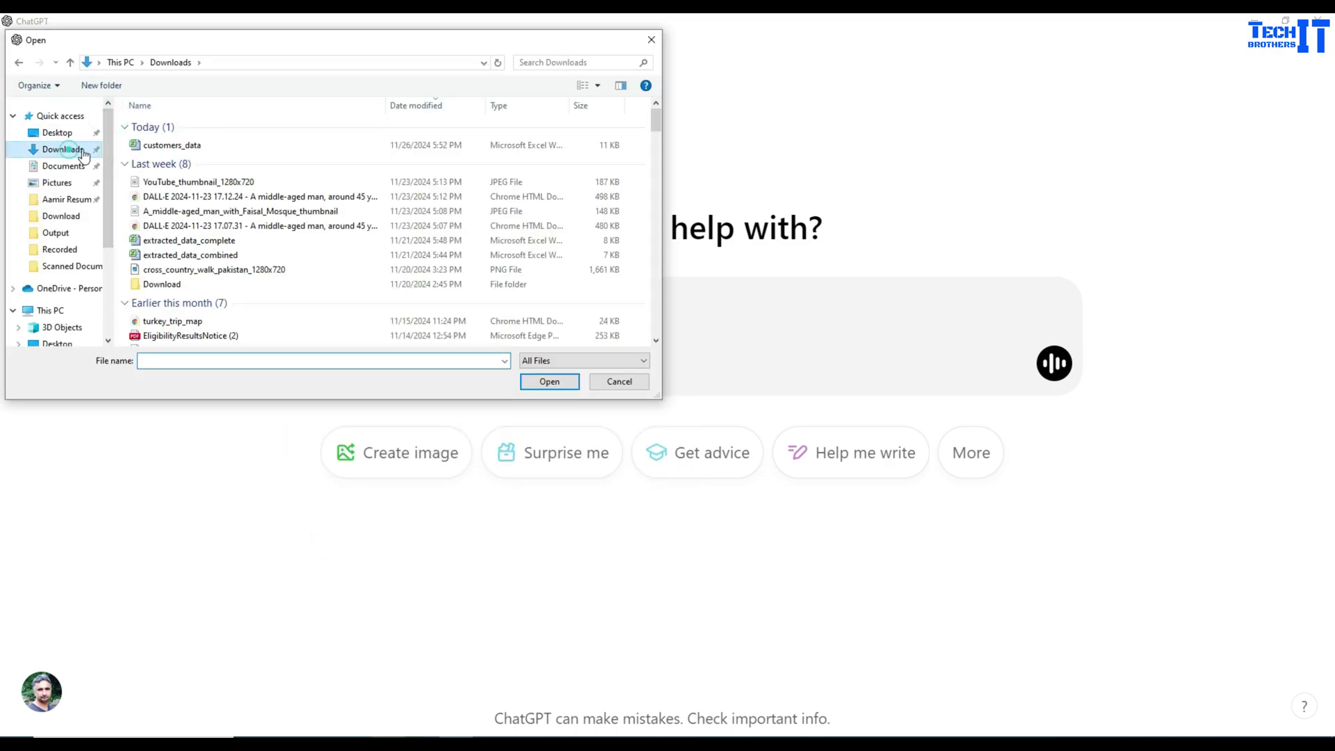
left_click(172, 145)
left_click(546, 384)
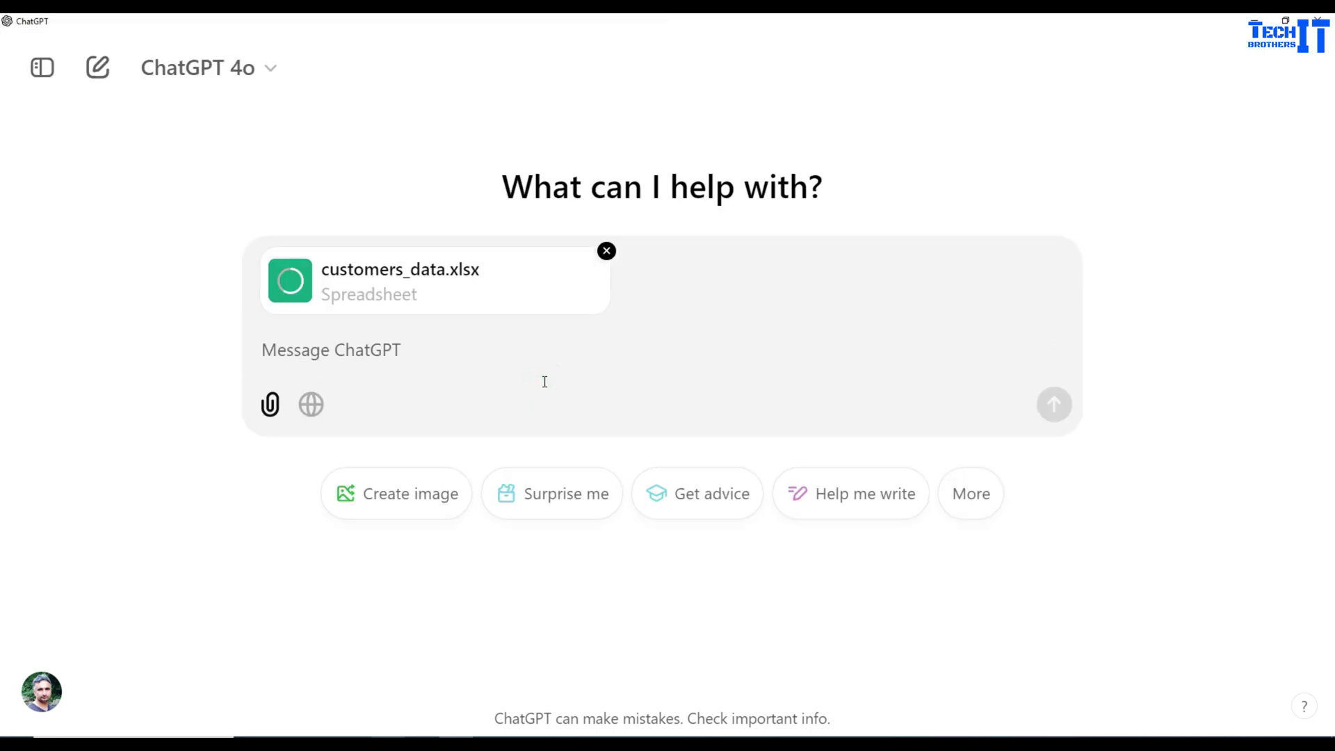
- Send the prompt "can you let me know the sheet names on attached excel"
left_click(342, 350)
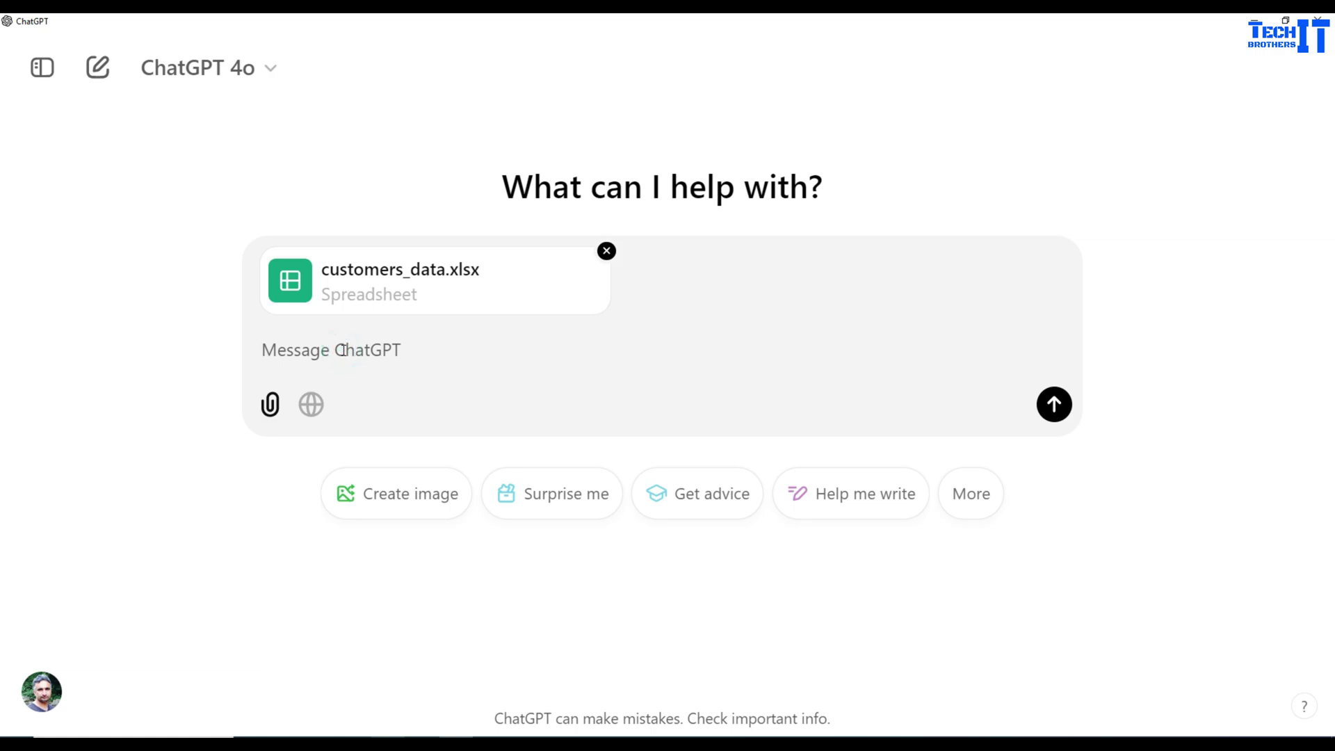
type("can y")
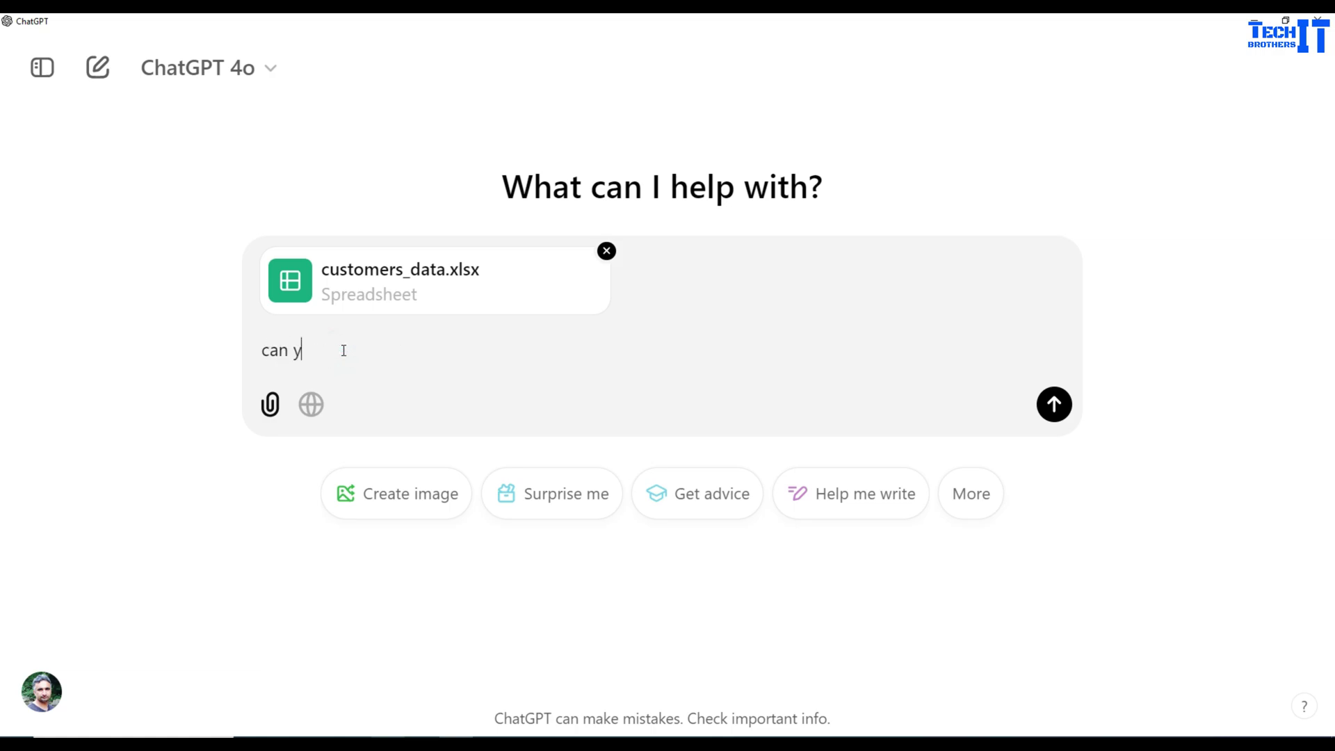
type("ou let me know the sheet names on att")
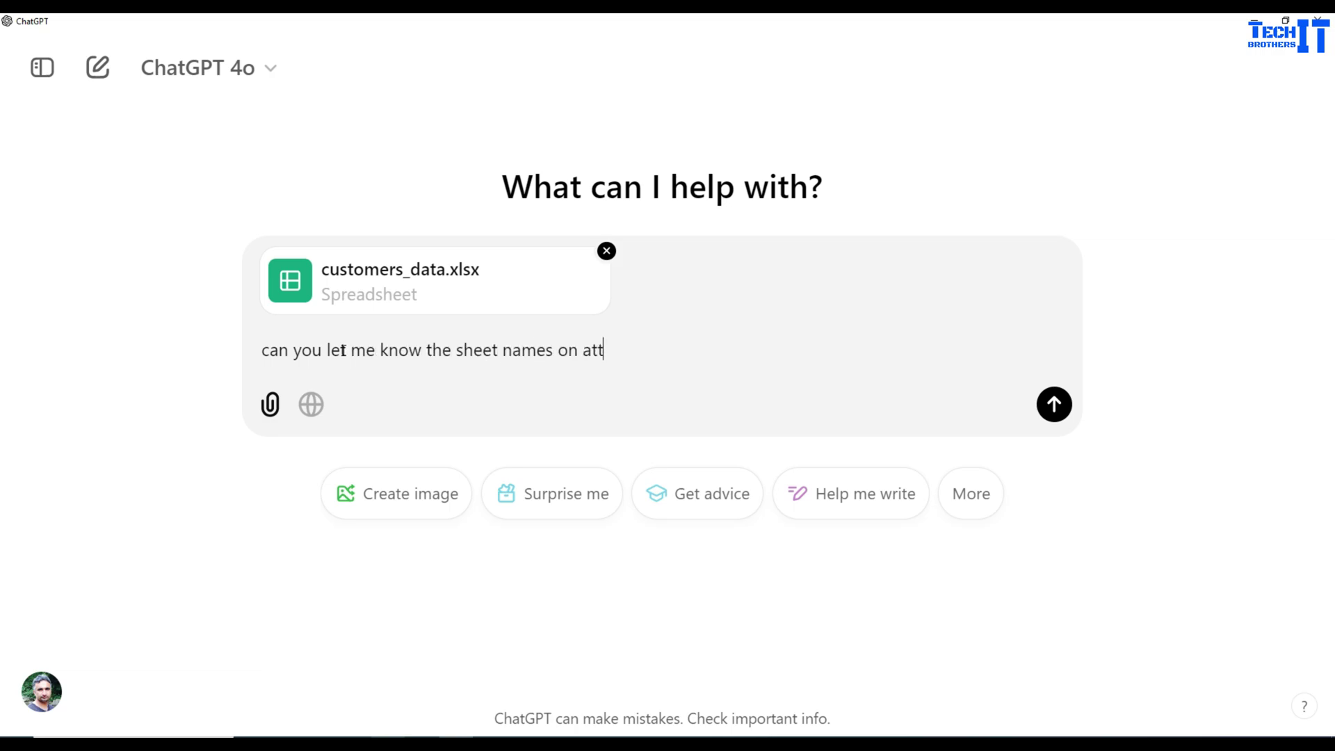
type("ached excel")
key("Return")
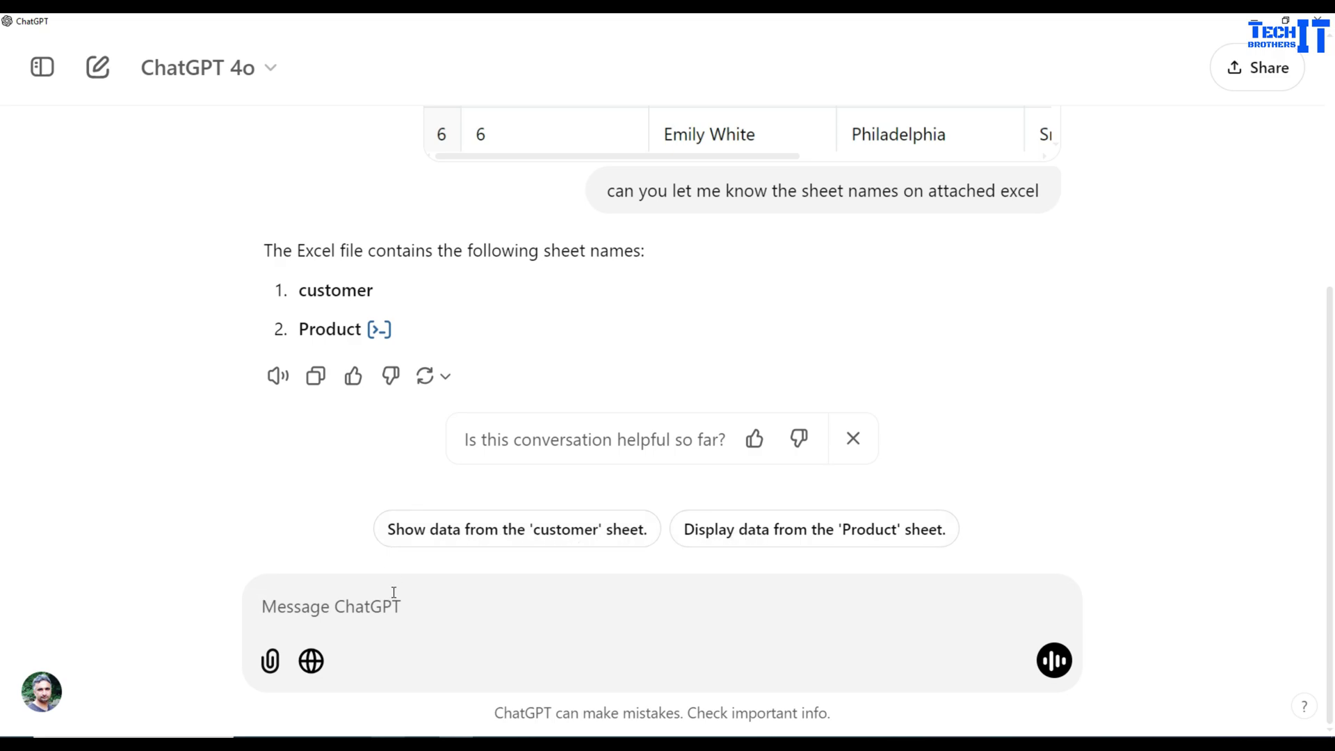
- Request the data from the 'customer' sheet using the suggested prompt, and examine all columns in the expanded table
left_click(447, 533)
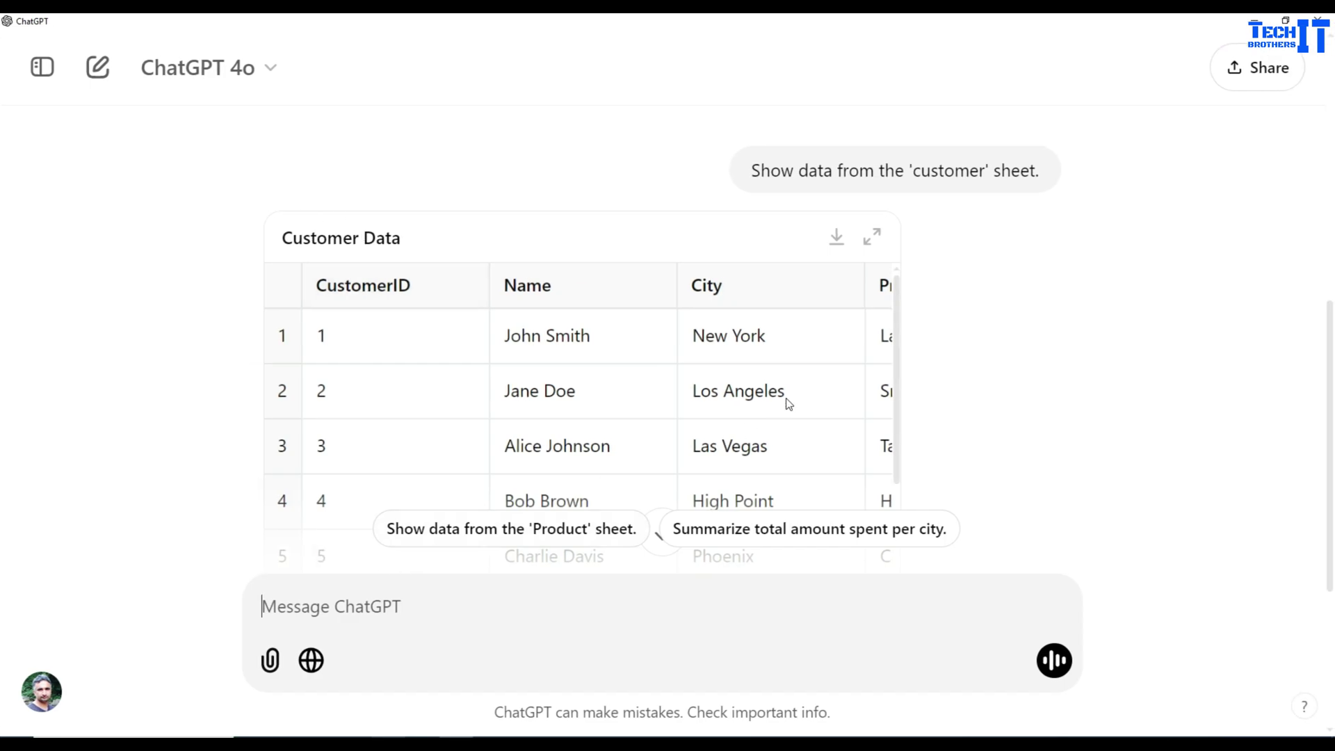
left_click(872, 236)
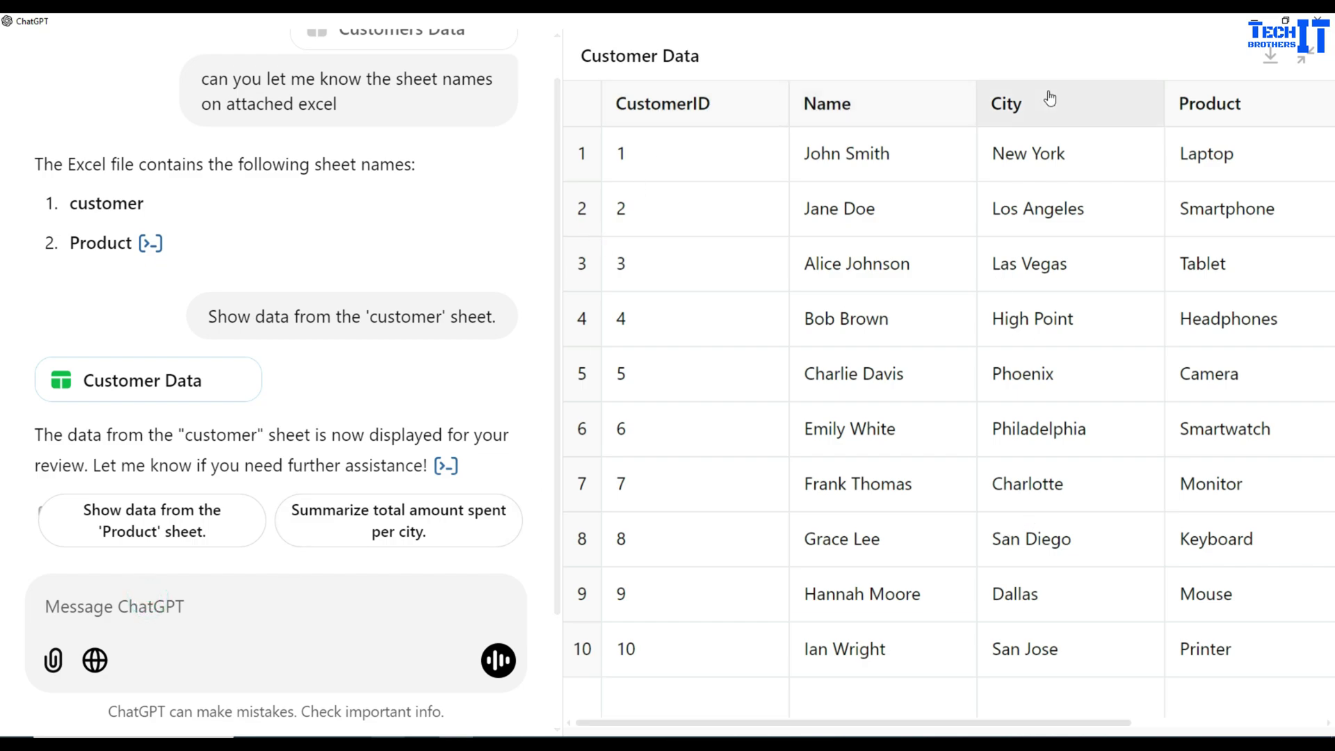
left_click_drag(832, 723, 1079, 716)
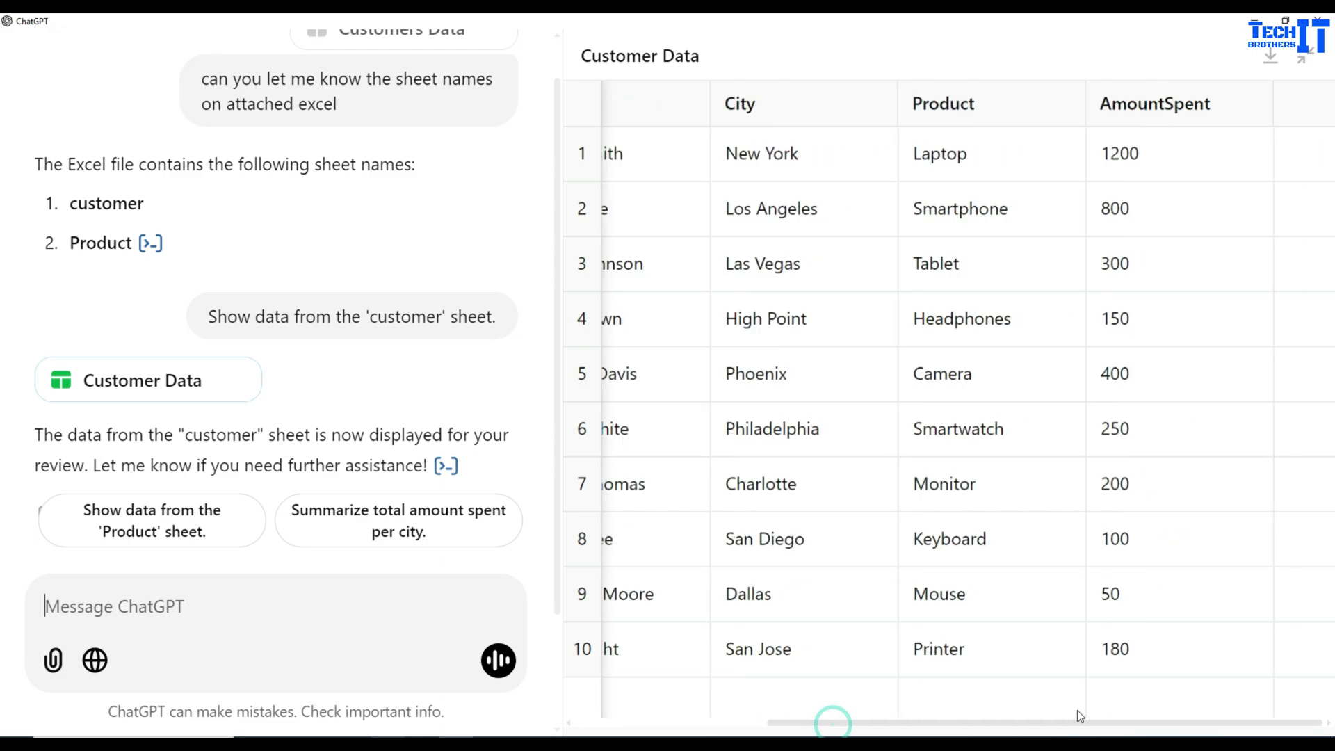
left_click_drag(994, 722, 700, 724)
- Send the prompt "Add State Name and Country name columns right next to City"
left_click(321, 614)
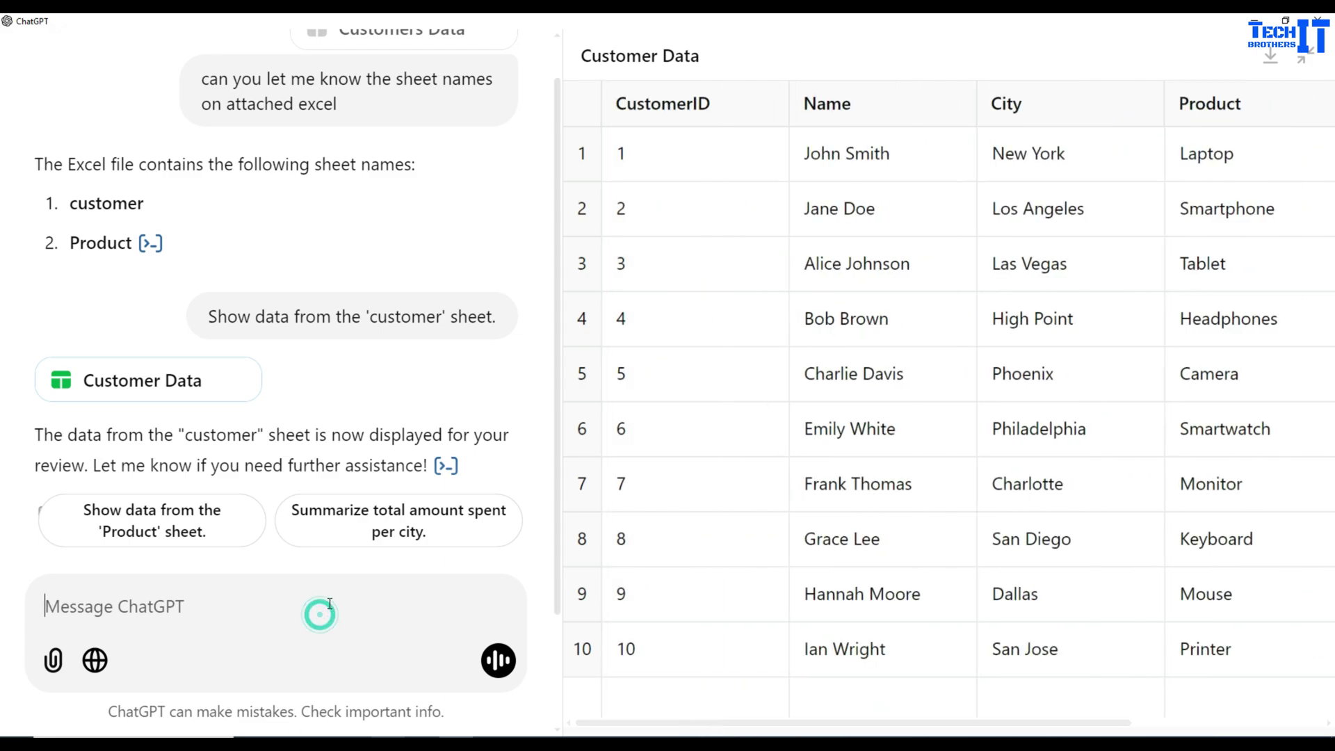
type("Ad")
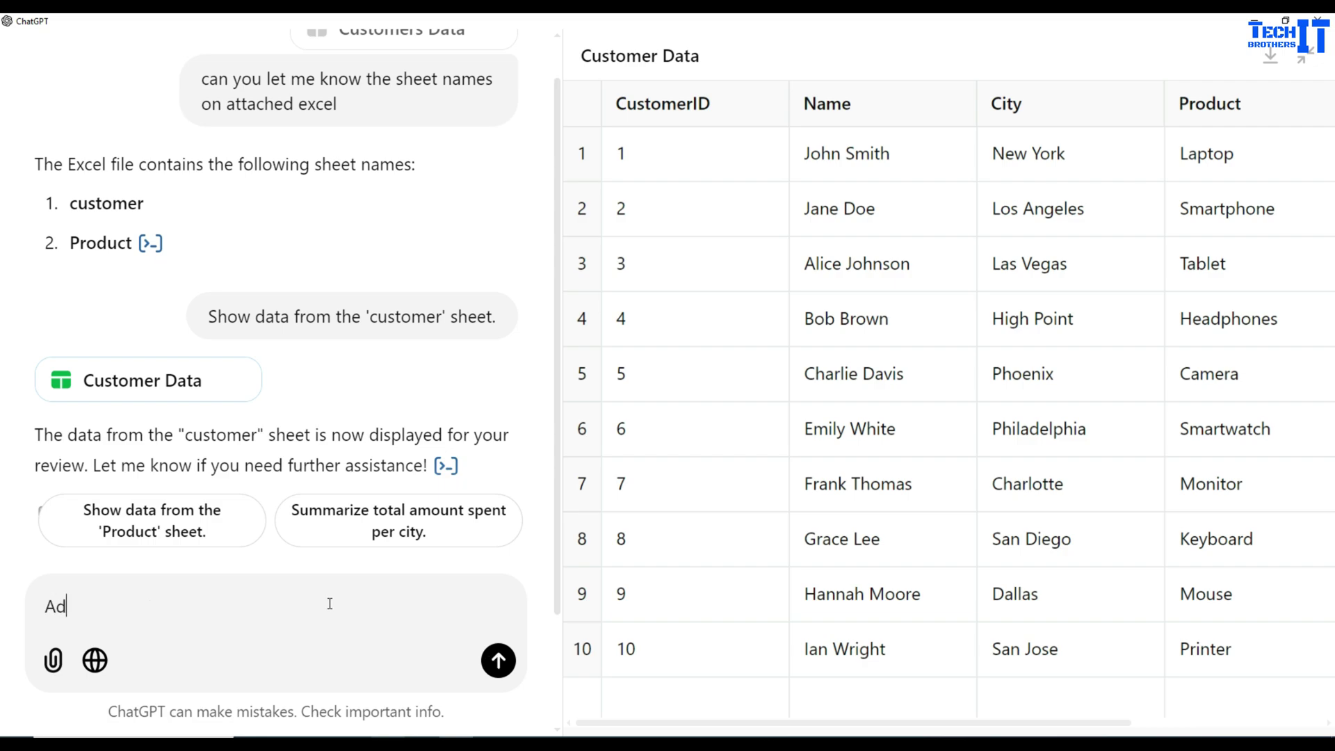
type("d State Name and Country name")
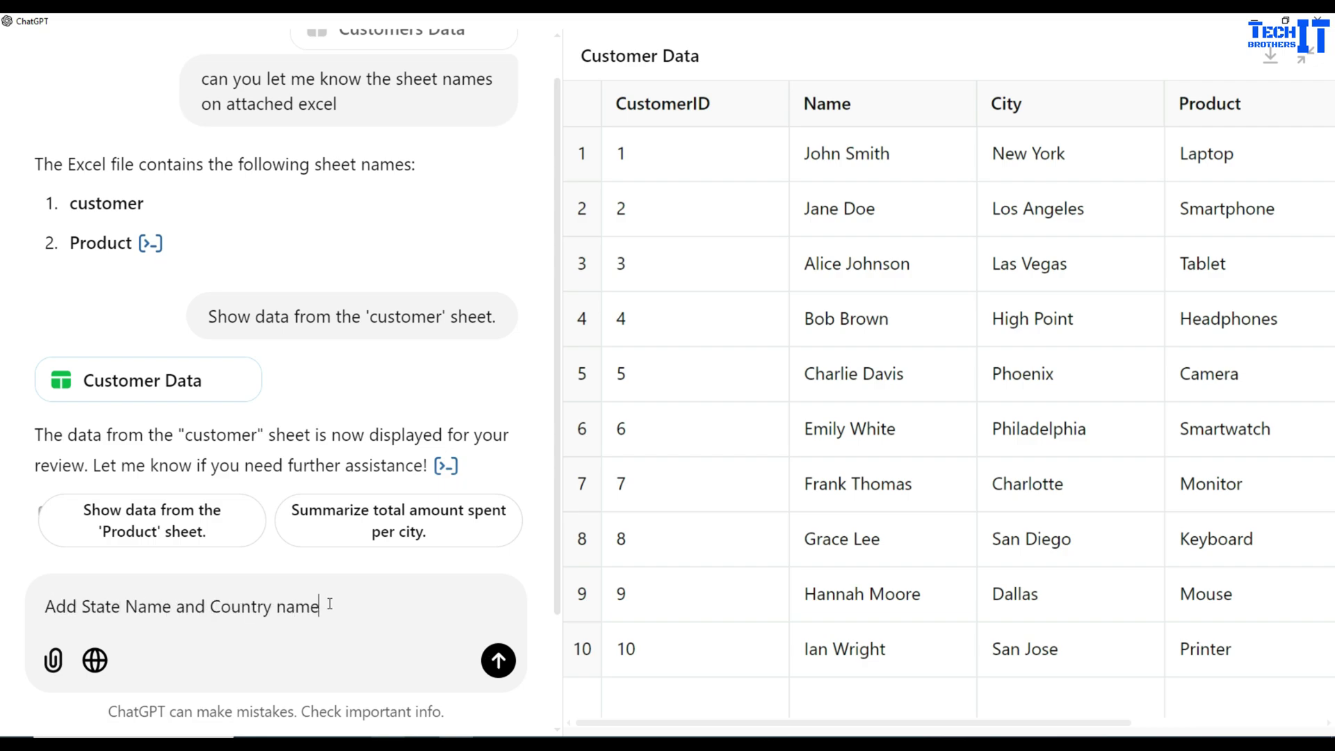
type(" columns right next to ")
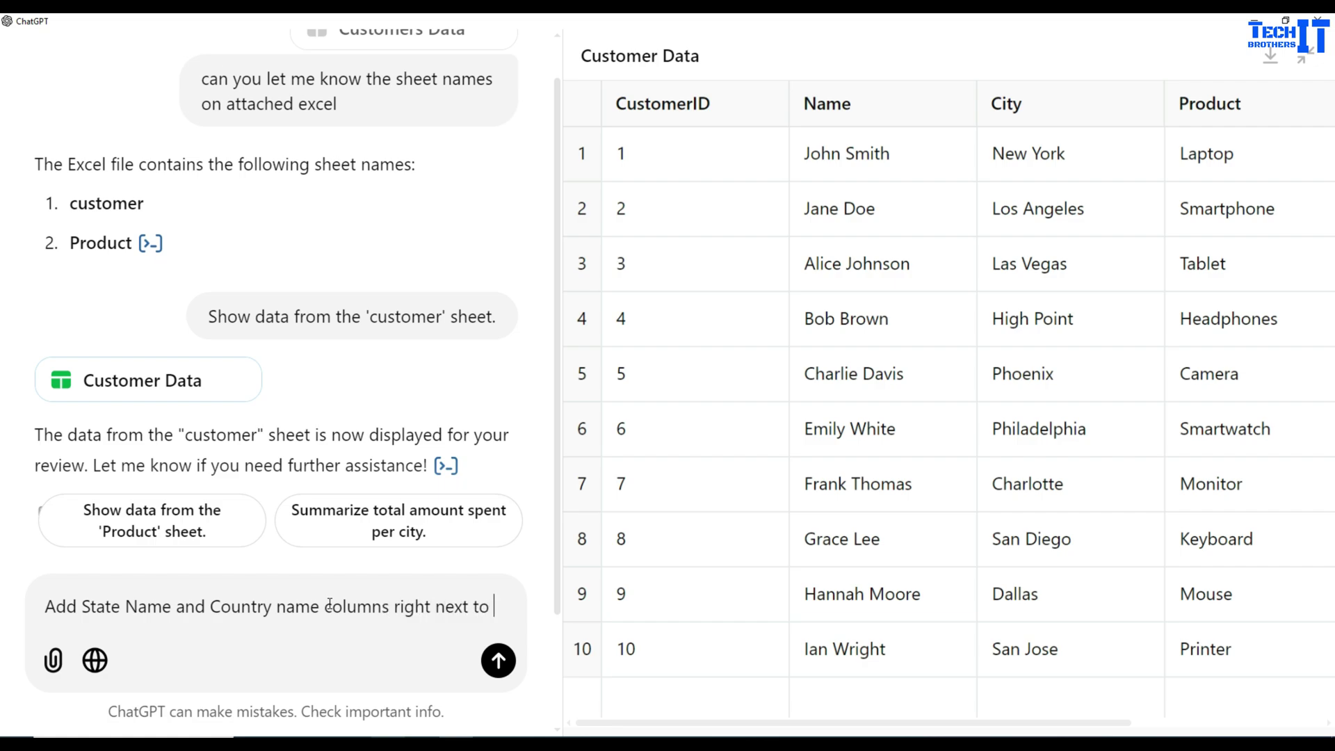
type("City")
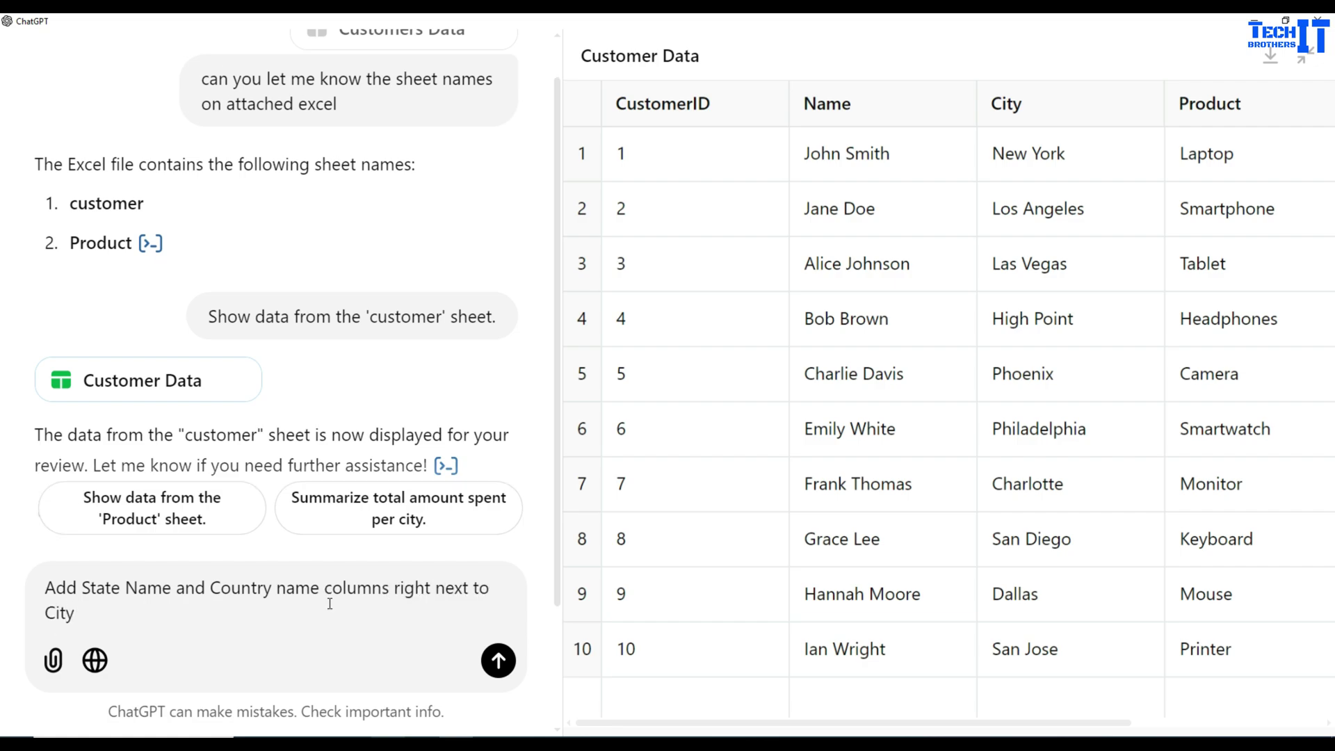
key("Return")
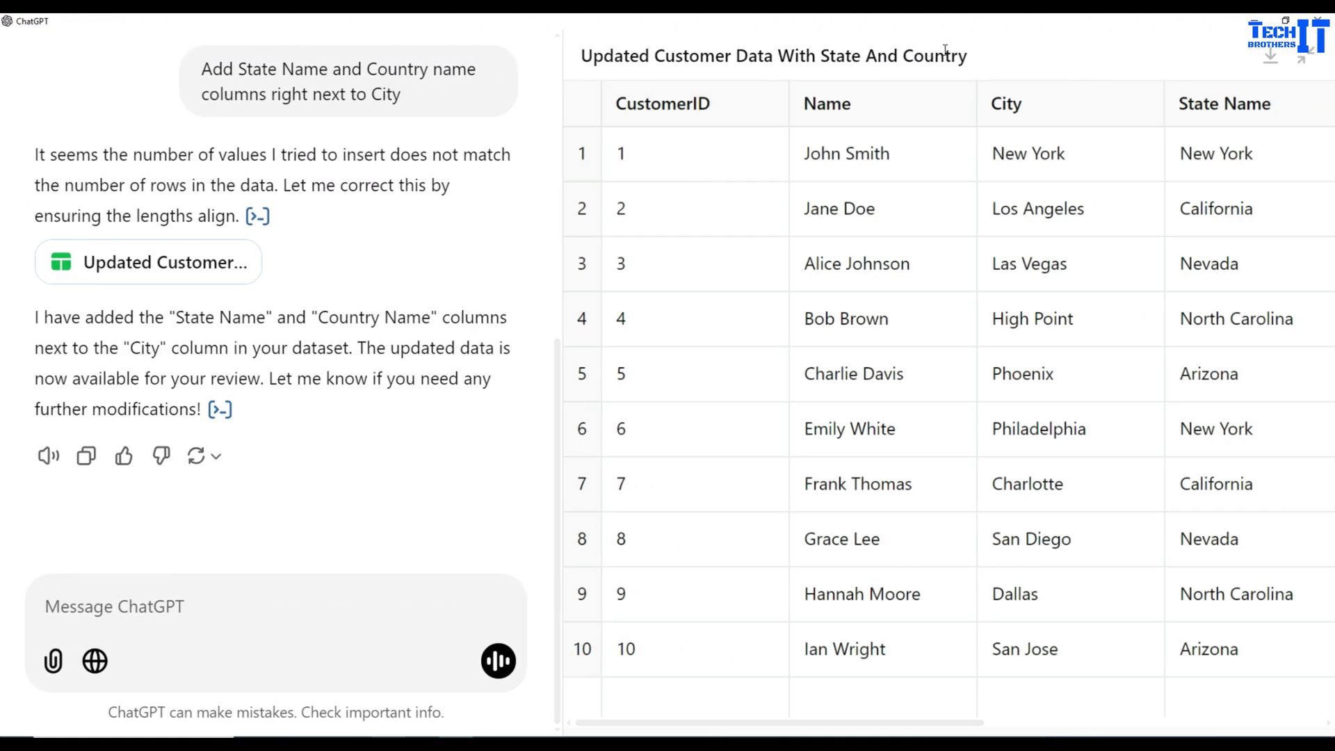
- Check the added State Name and Country Name values against the cities, including Dallas, Las Vegas, Charlotte and High Point
left_click_drag(743, 723, 826, 732)
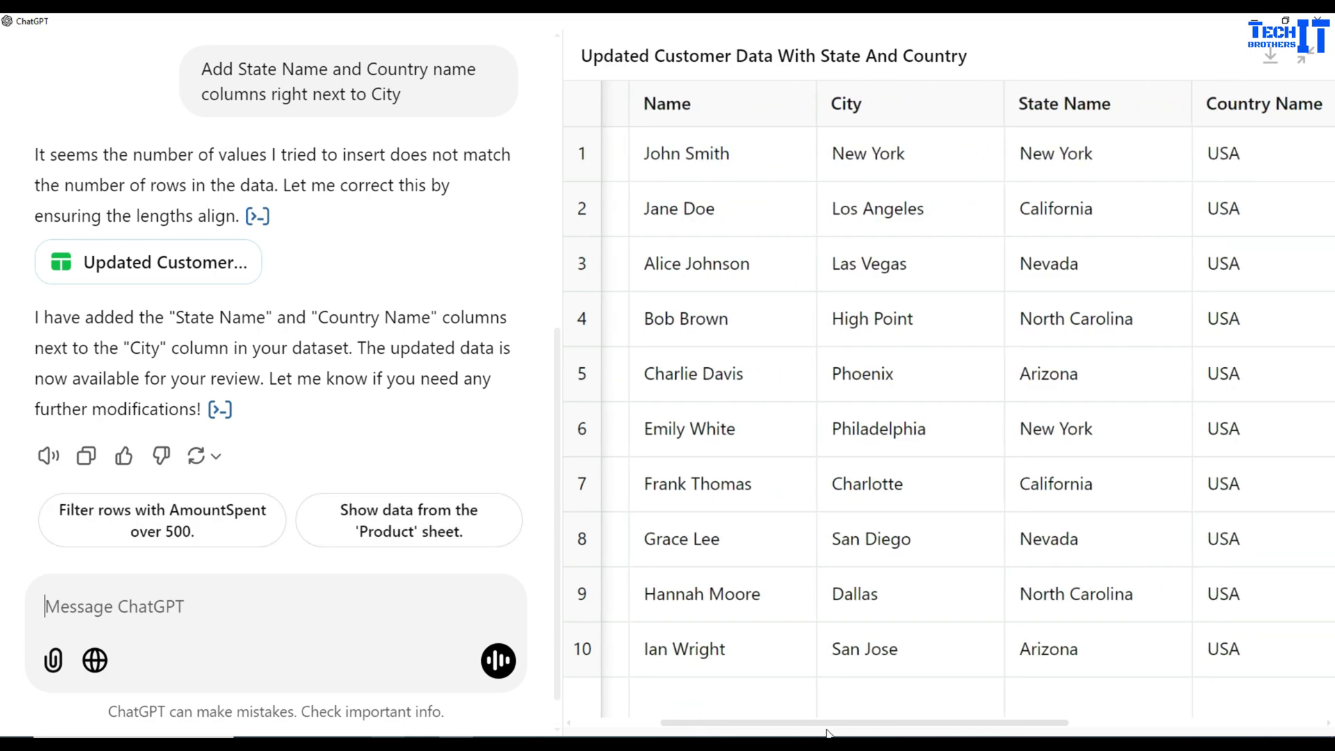
left_click_drag(827, 733, 891, 735)
scroll(891, 735, "left", 3)
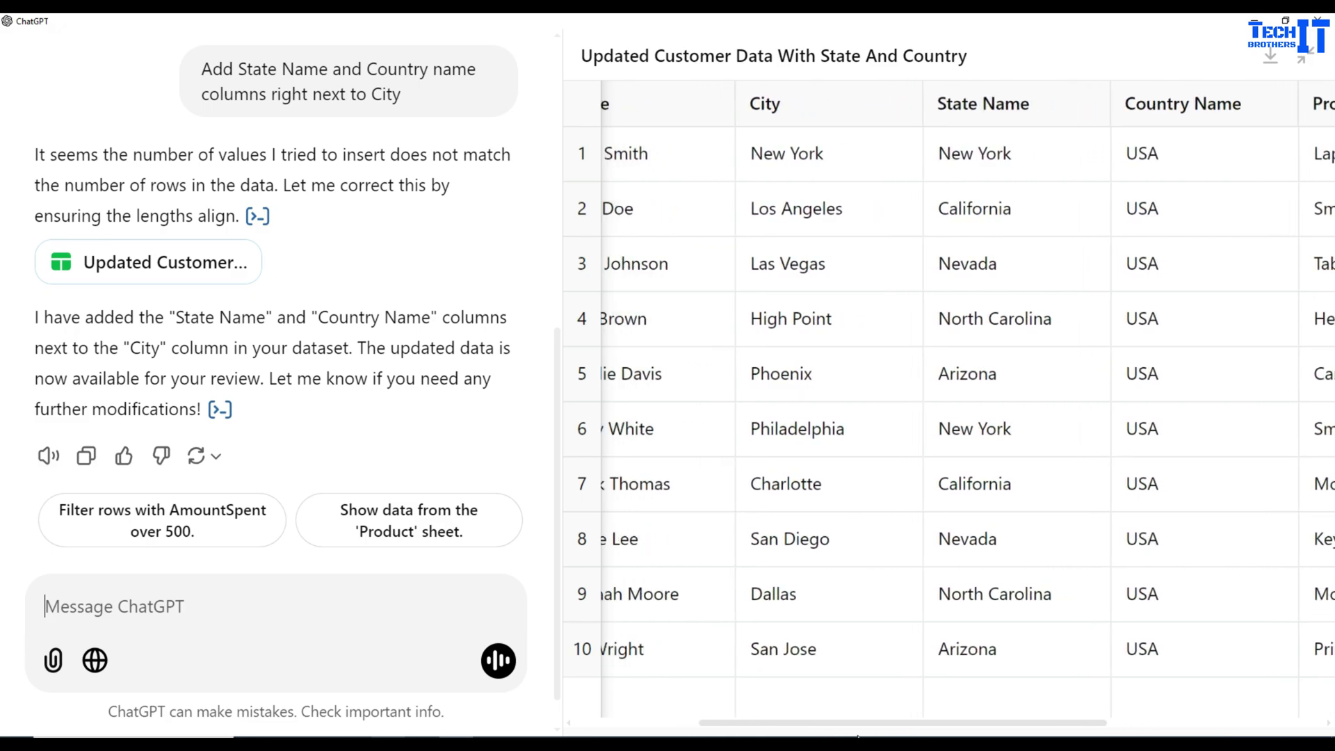
left_click(852, 601)
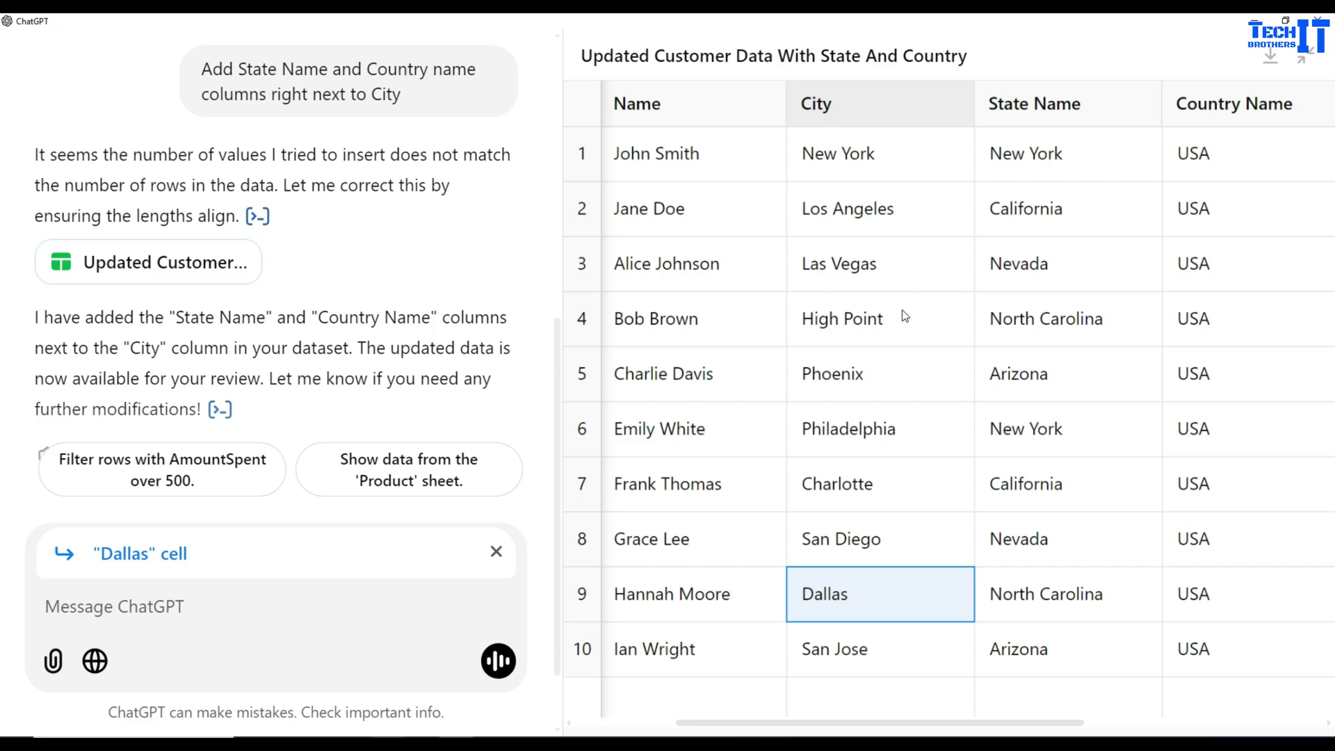
left_click(896, 275)
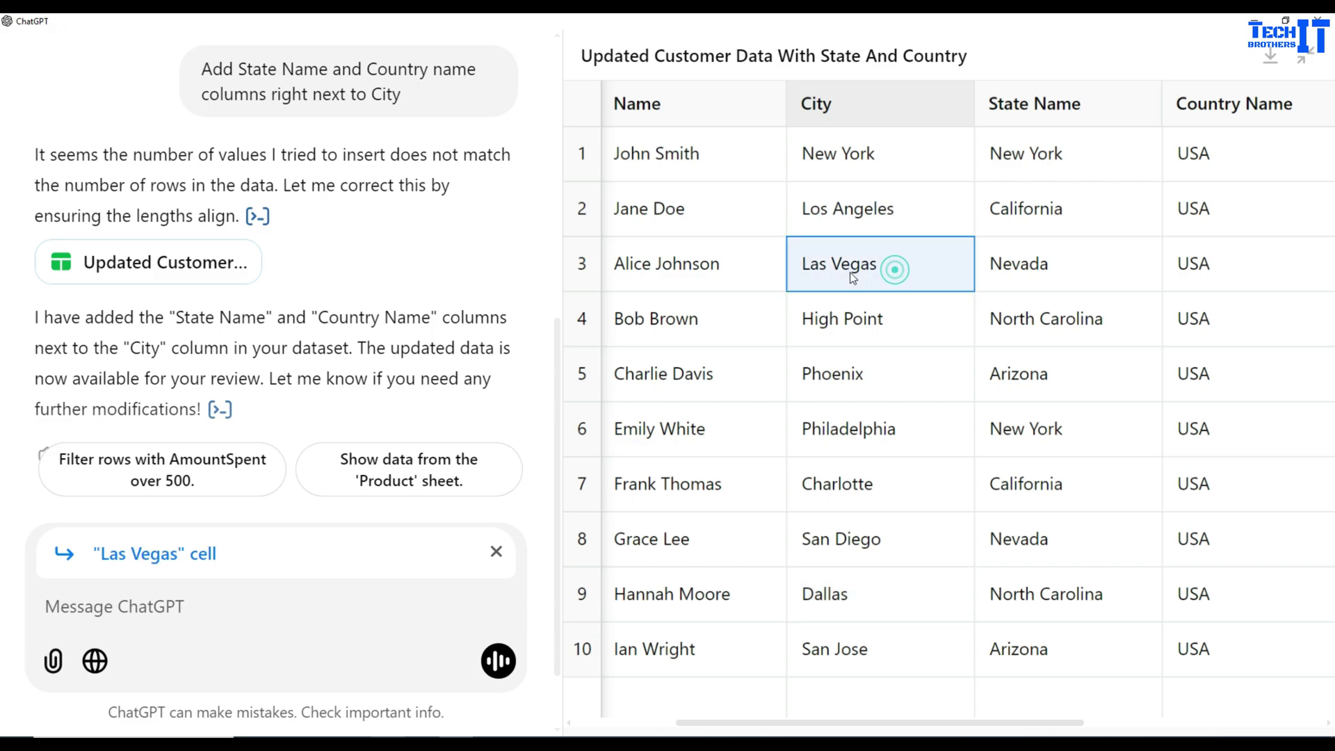
left_click(1025, 273)
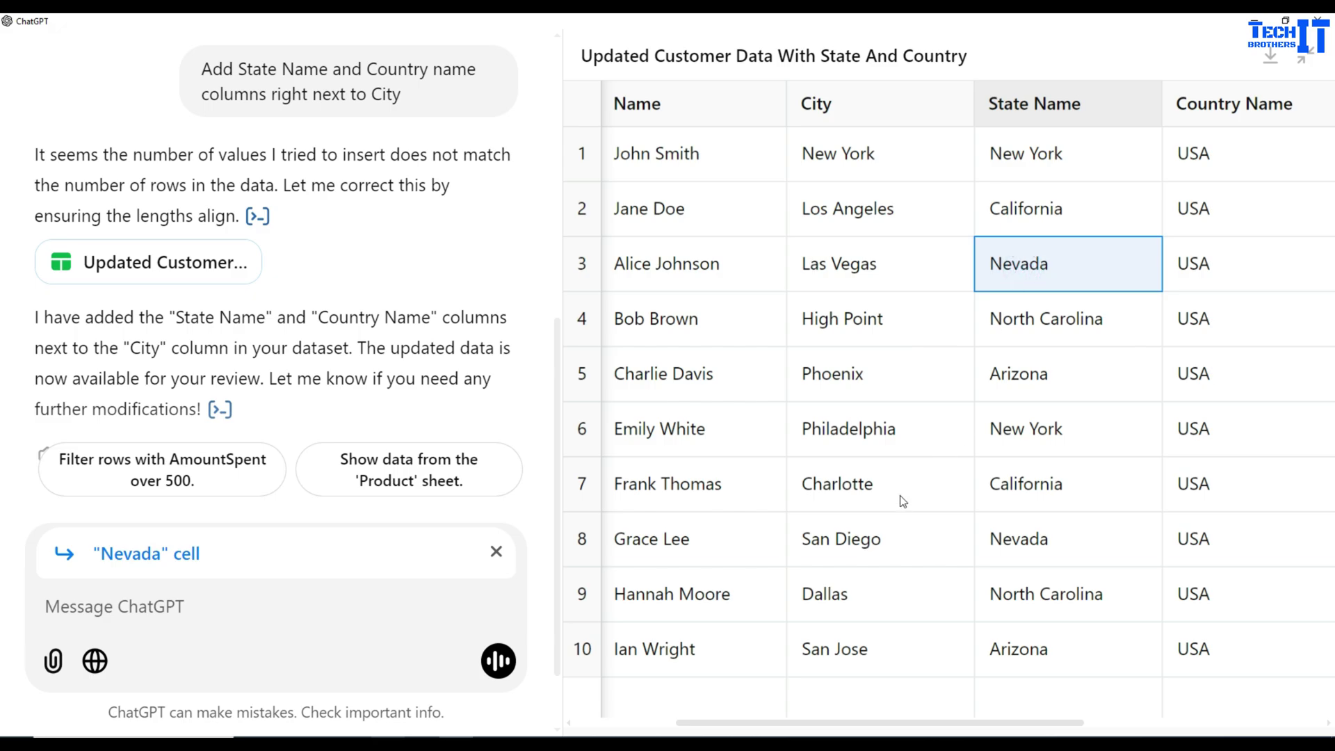
left_click(880, 497)
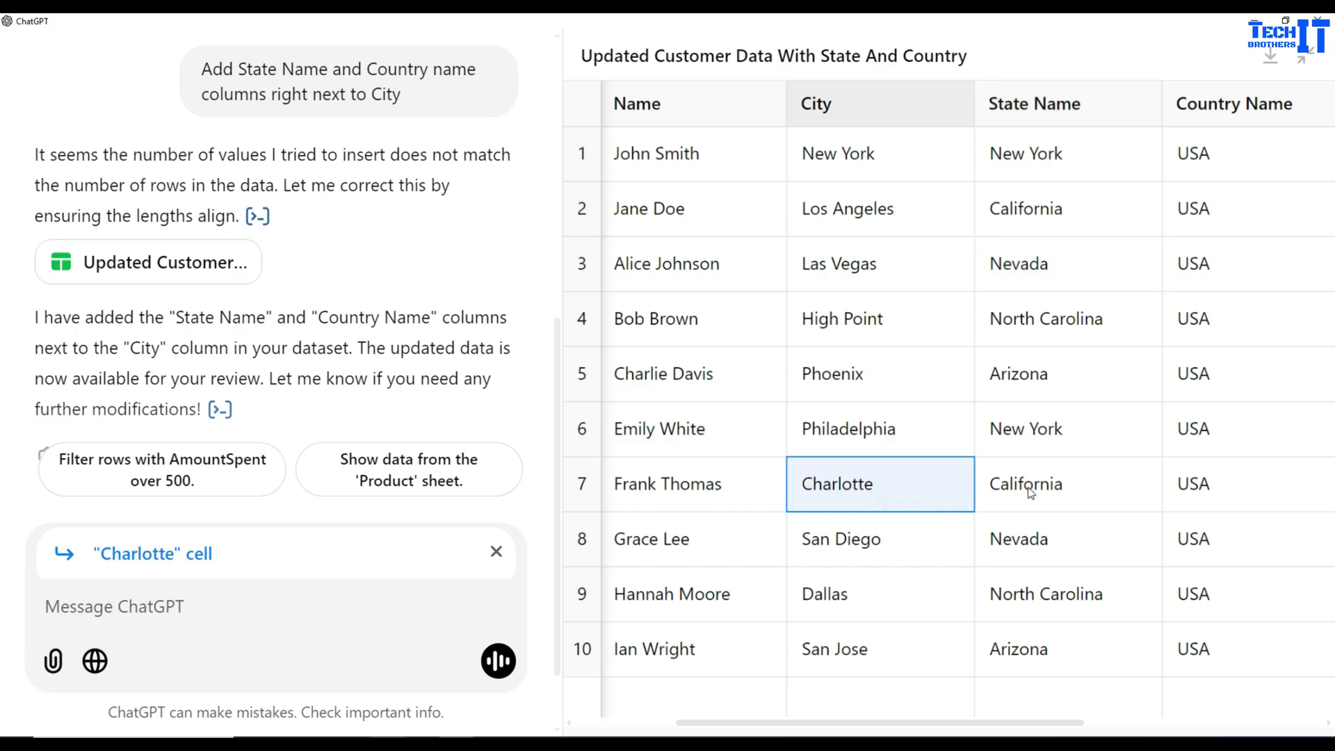
left_click(892, 323)
left_click(1003, 327)
left_click(899, 324)
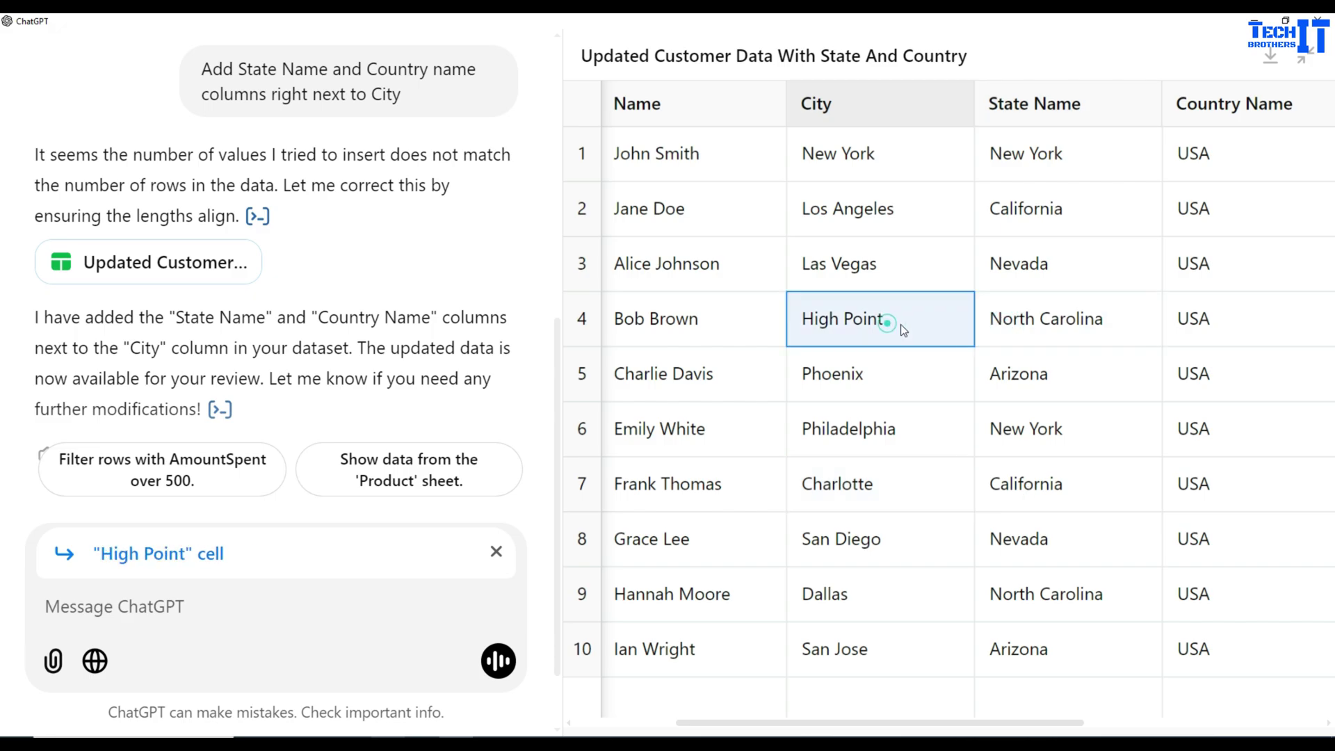
left_click(1003, 333)
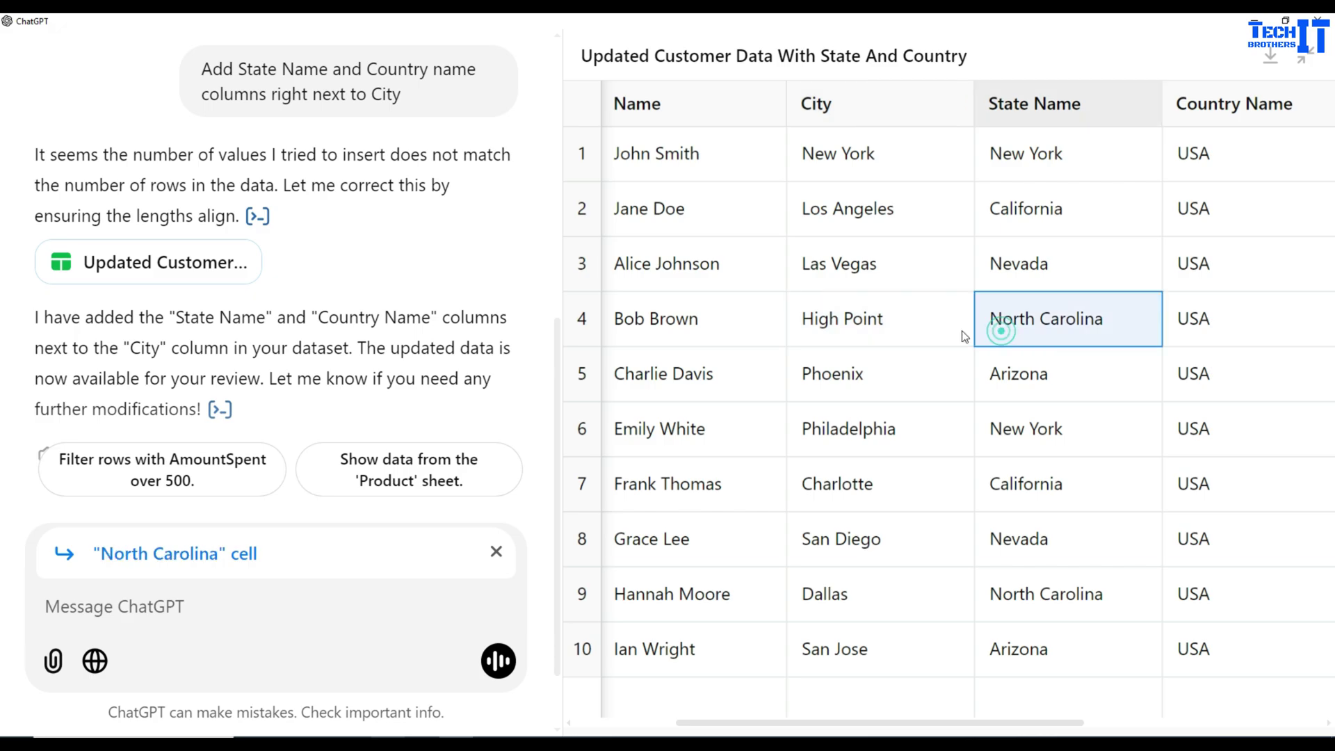
- Check the State Name values assigned to Charlotte and Dallas, ending with the state cell of the Dallas row selected
left_click(861, 496)
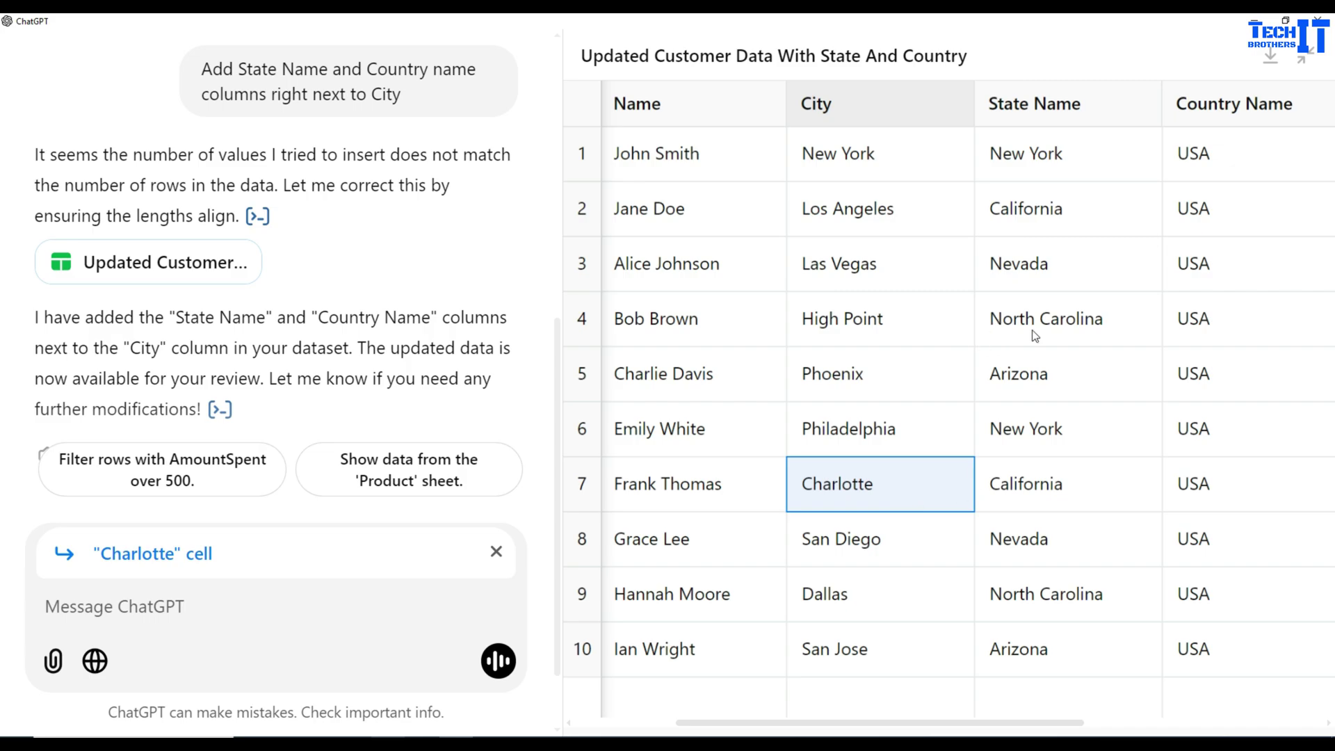
left_click(912, 611)
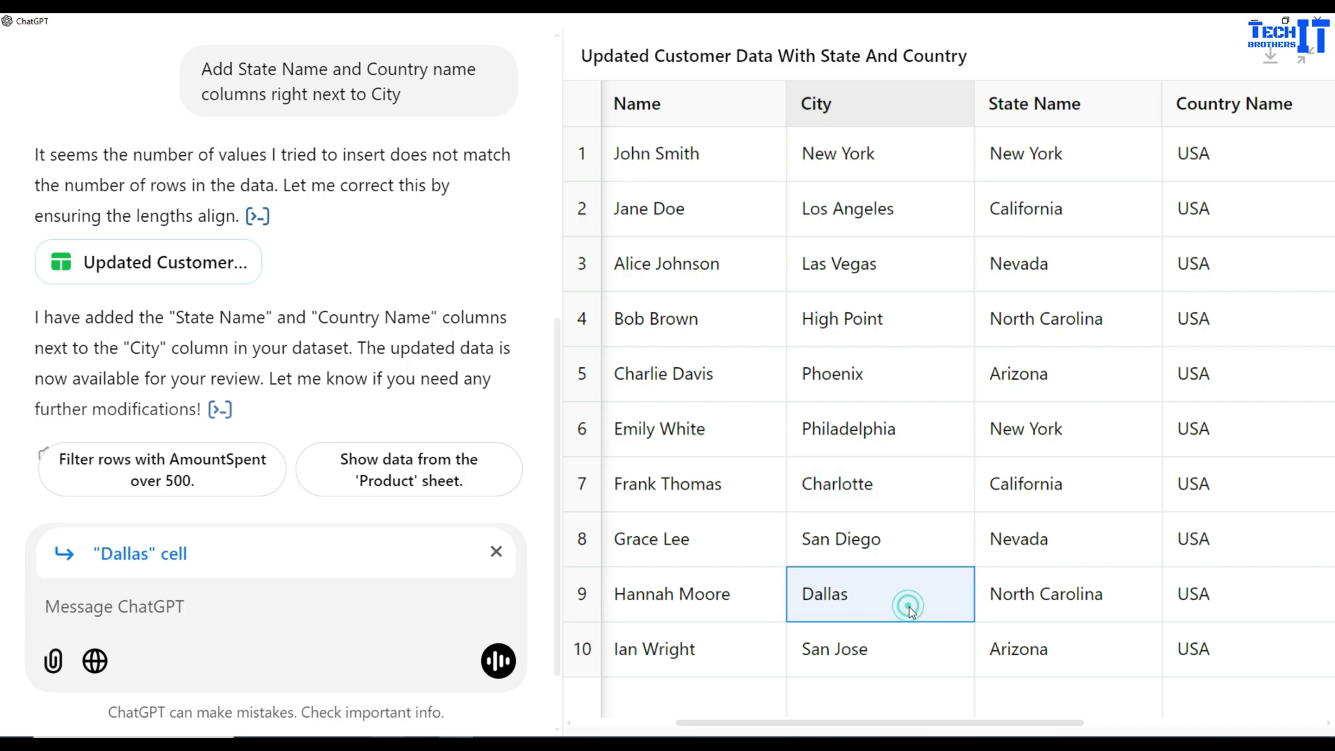
left_click(945, 481)
left_click(1012, 487)
left_click(1029, 592)
left_click(913, 483)
left_click(1014, 486)
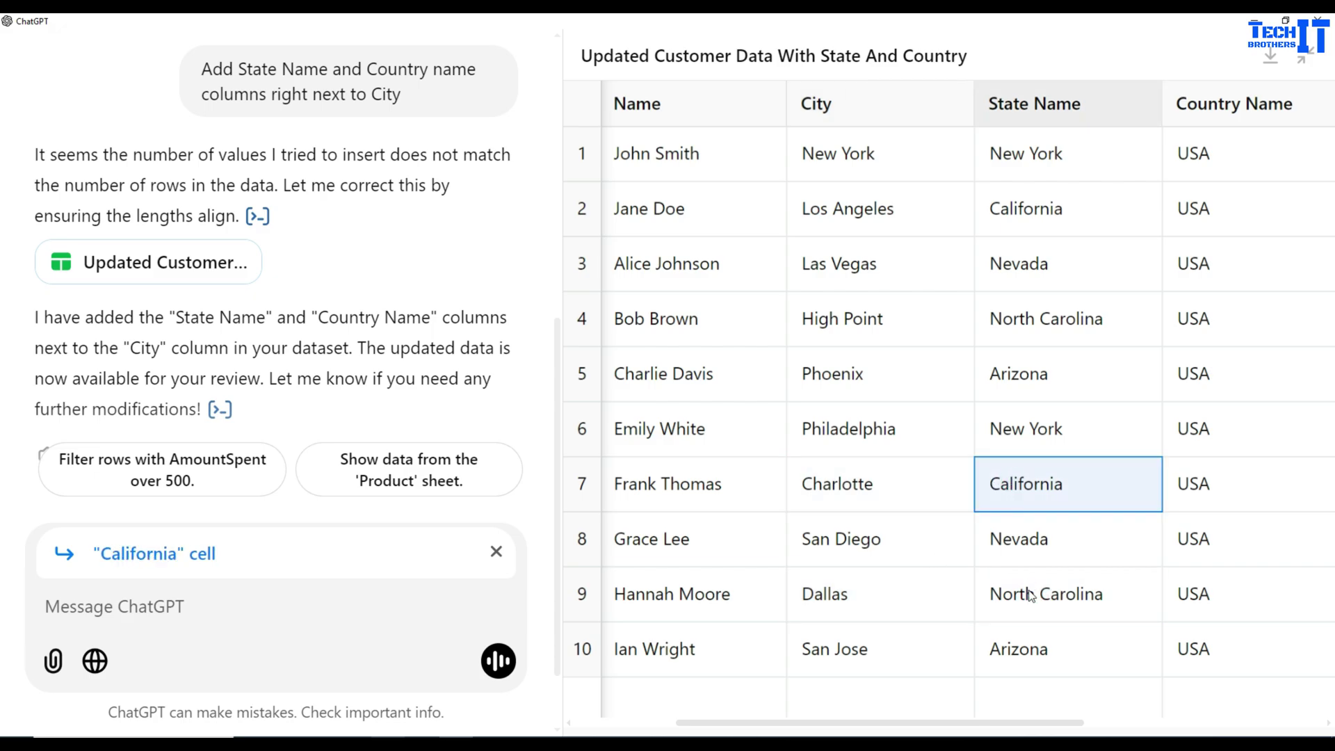
left_click(1029, 594)
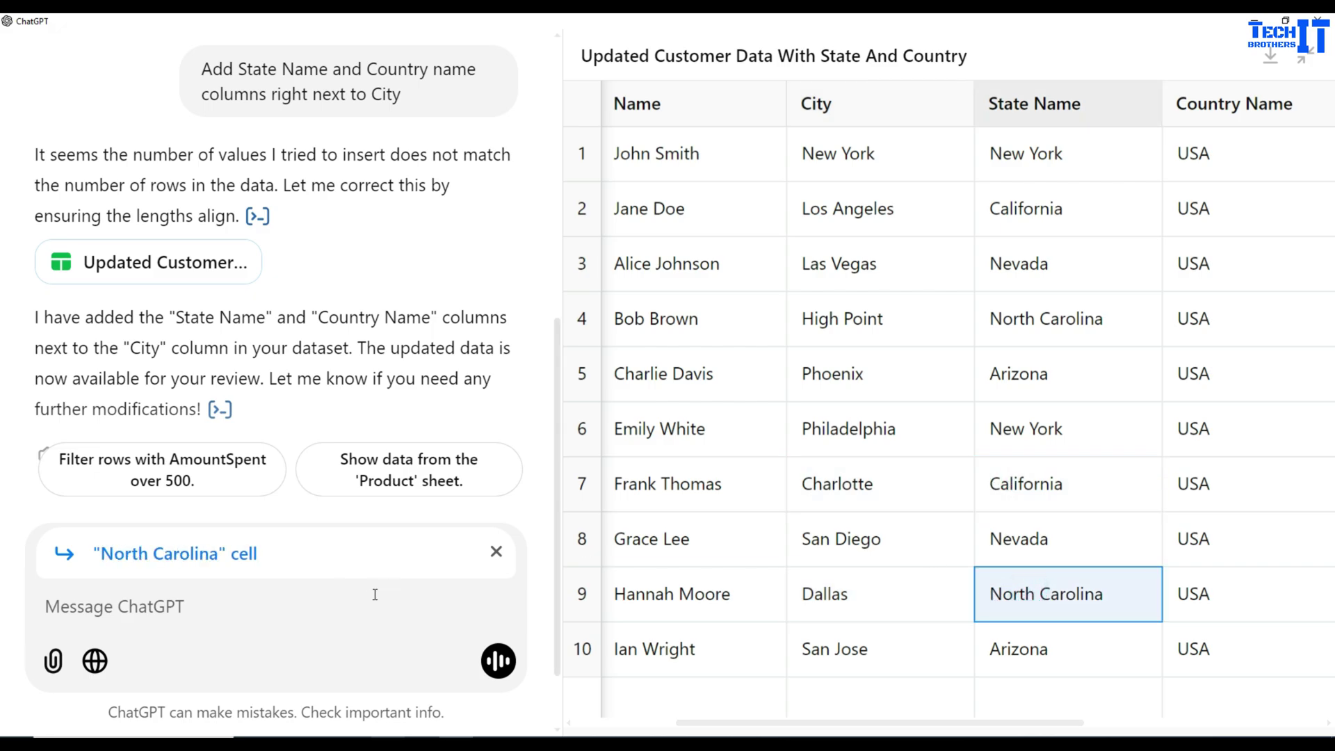
- Send the prompt "Hi, Charlotte is in NC and Dallas in TX" with the selected state cell attached as reference
left_click(262, 612)
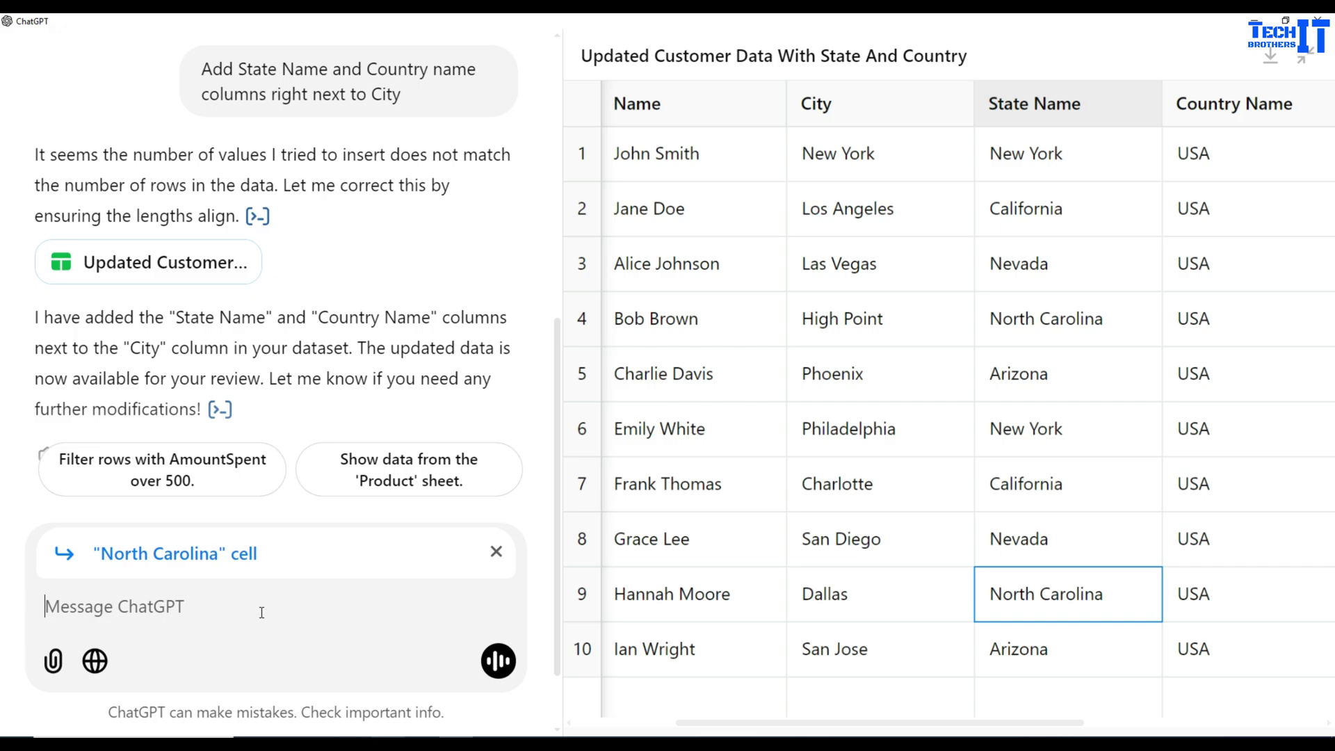
type("HJ, Charlotte is in NC and Dallas in TX")
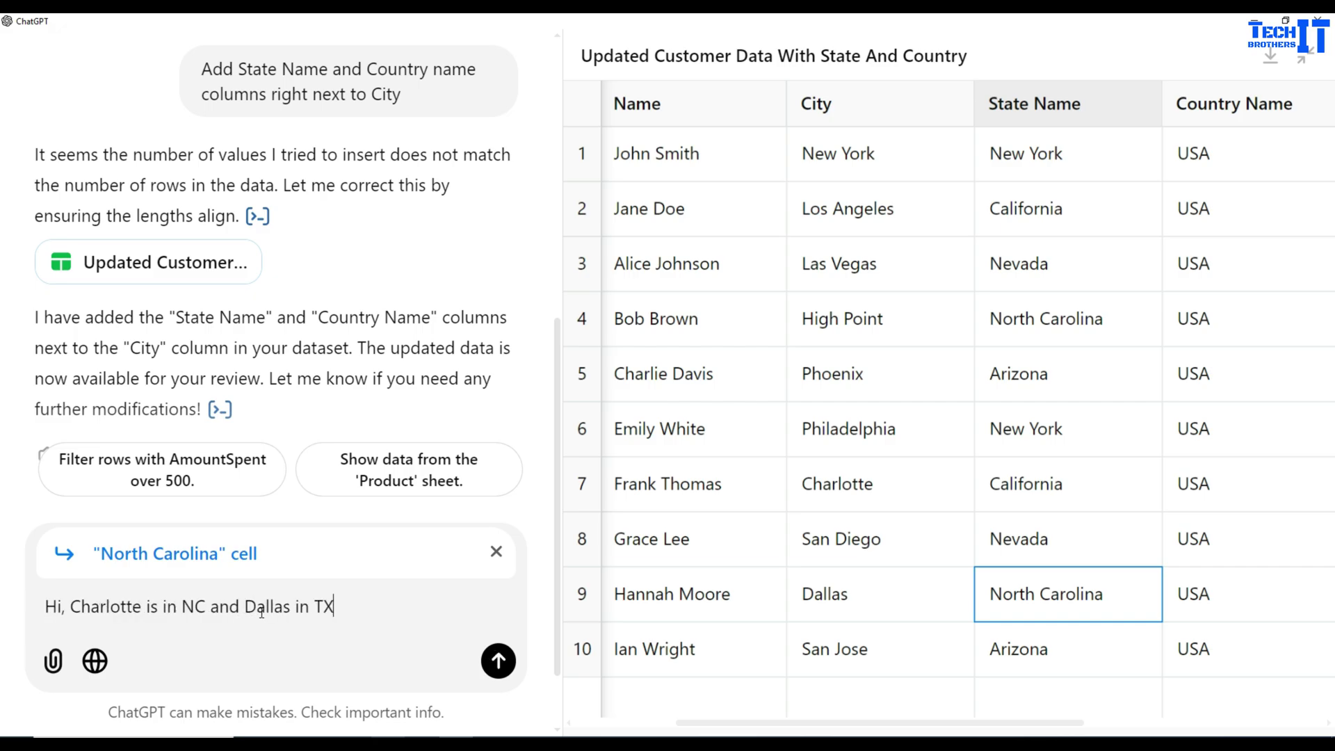
key("Return")
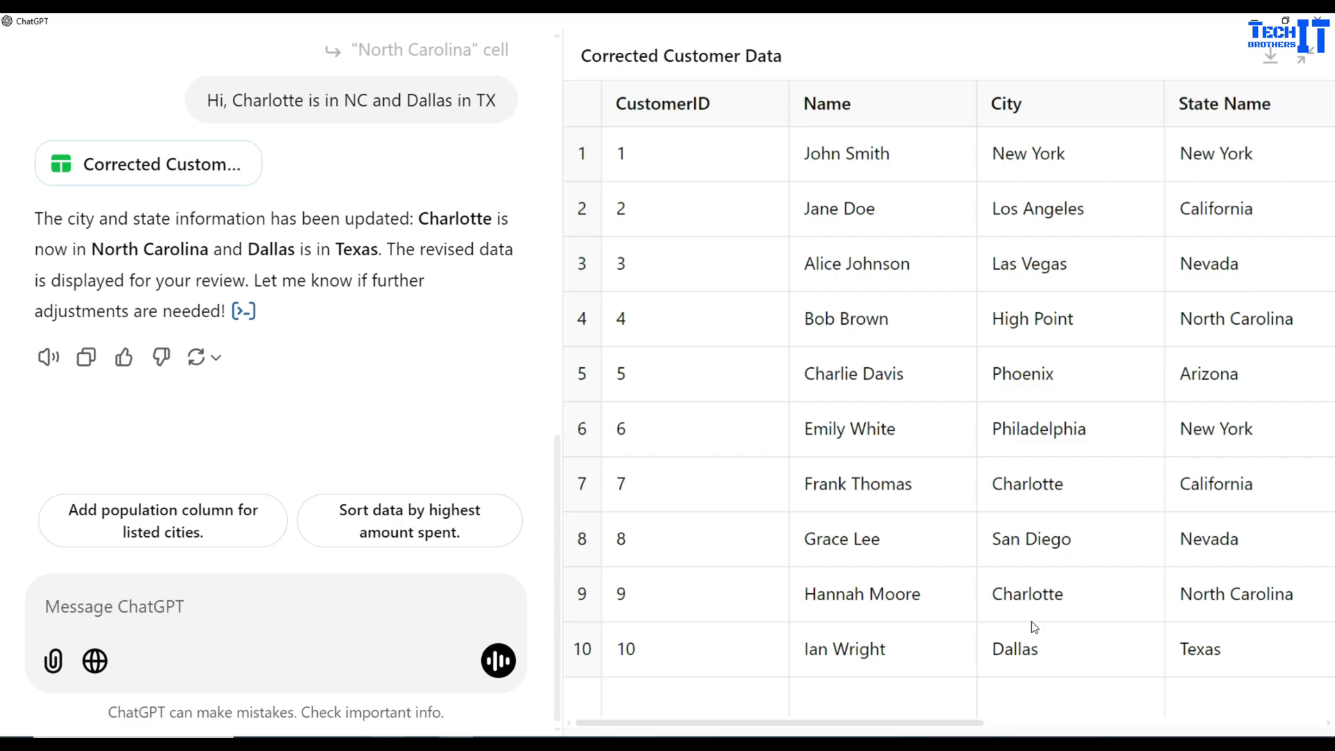
- Examine the corrected customer table, comparing Las Vegas with its state and reviewing the remaining columns through AmountSpent
left_click(1044, 273)
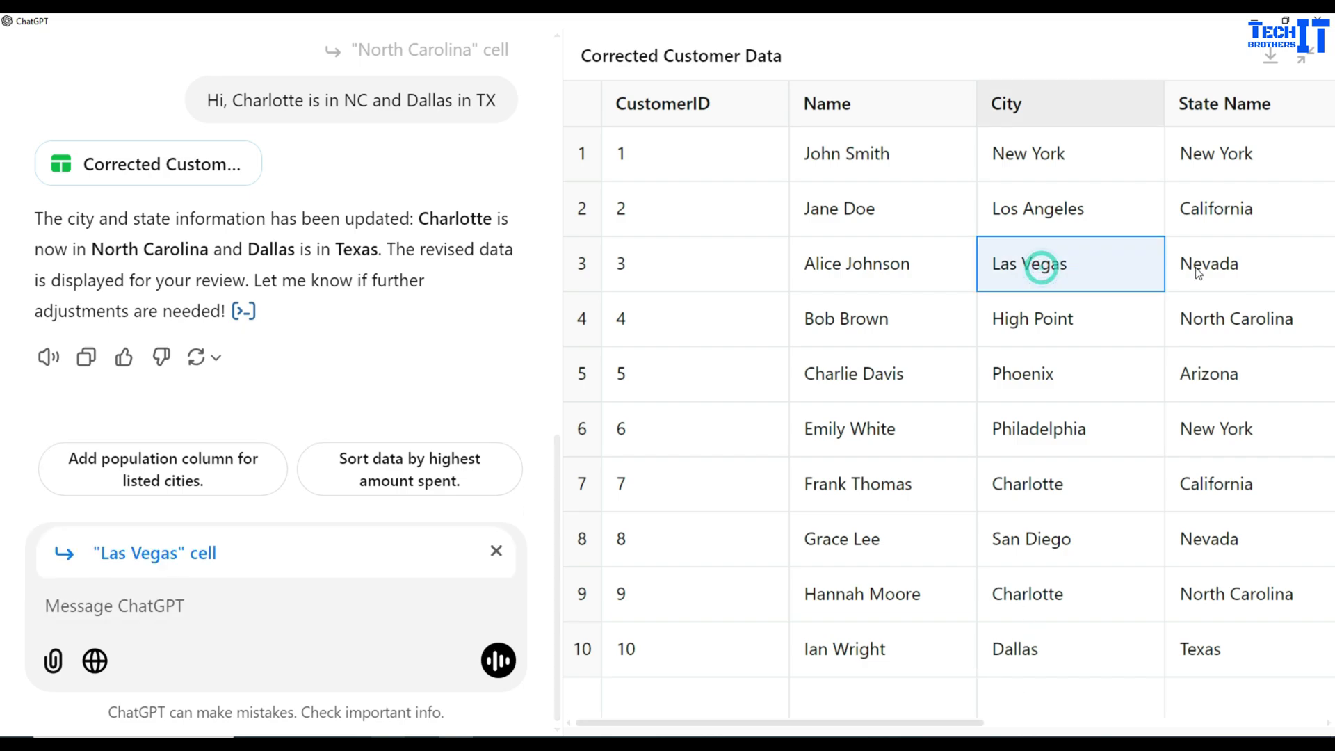
left_click(1194, 271)
left_click(1070, 272)
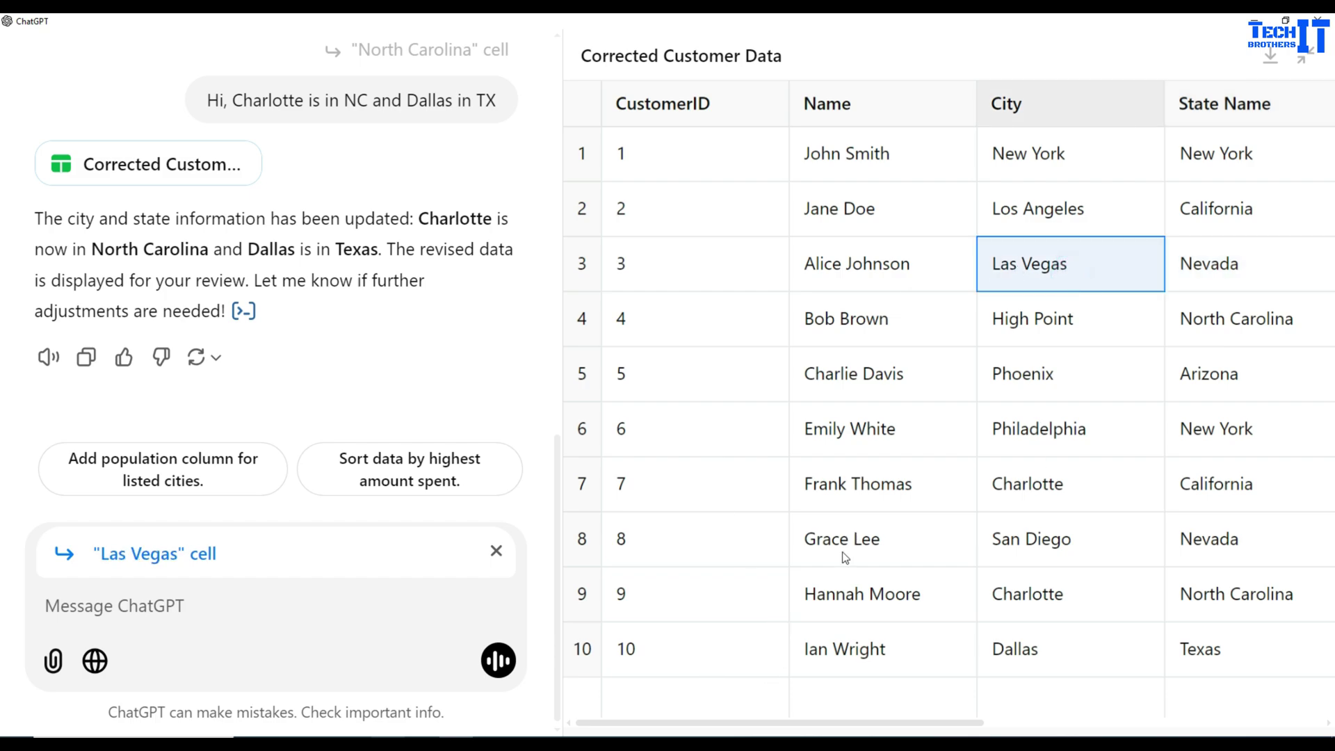
left_click_drag(692, 724, 872, 724)
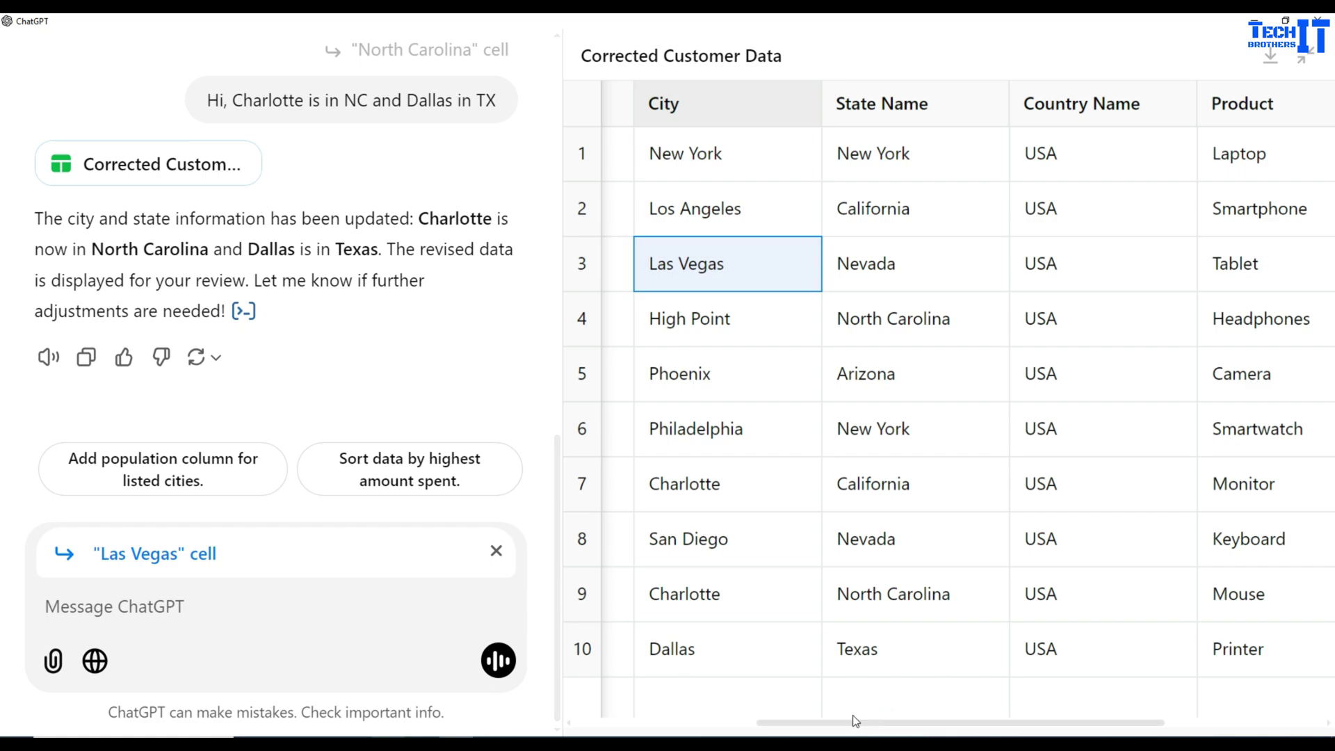
left_click_drag(845, 722, 1034, 720)
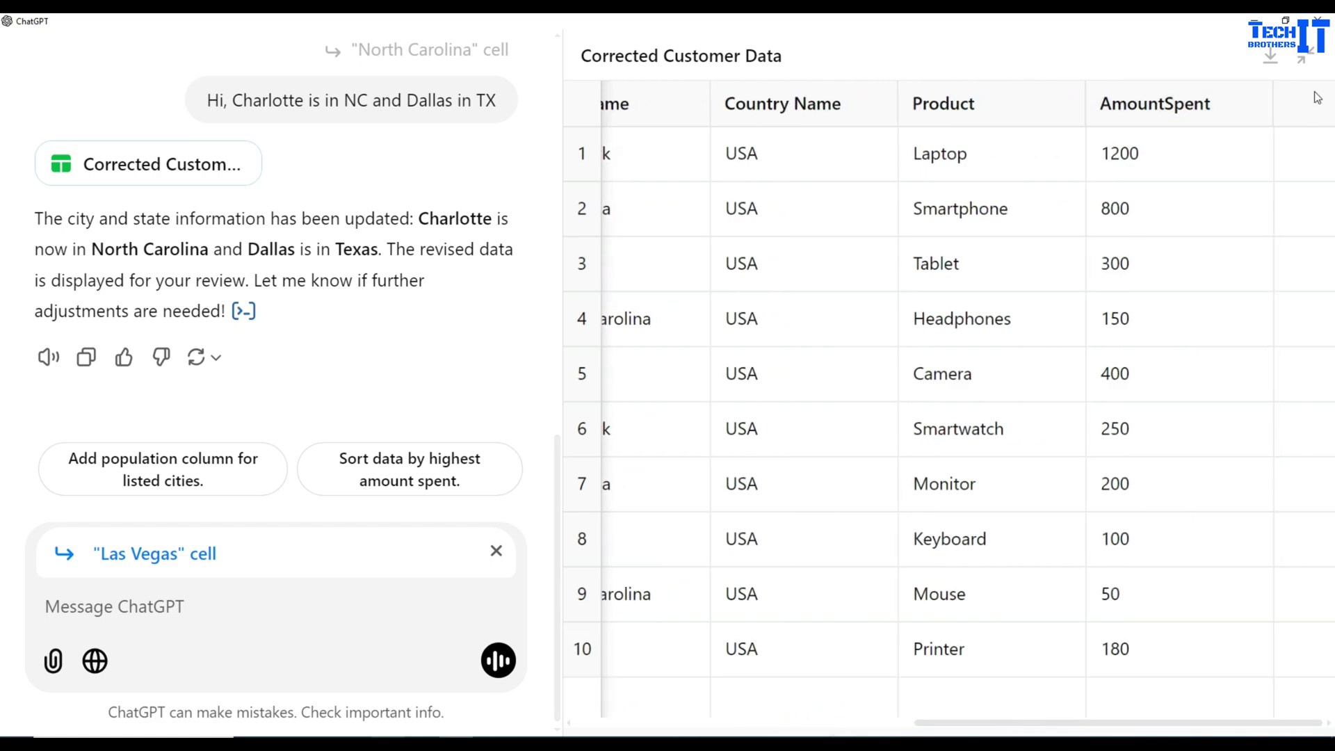
- Send the prompt "Add running total at the last column and Total AmountSpend at the end of all rows"
left_click(231, 601)
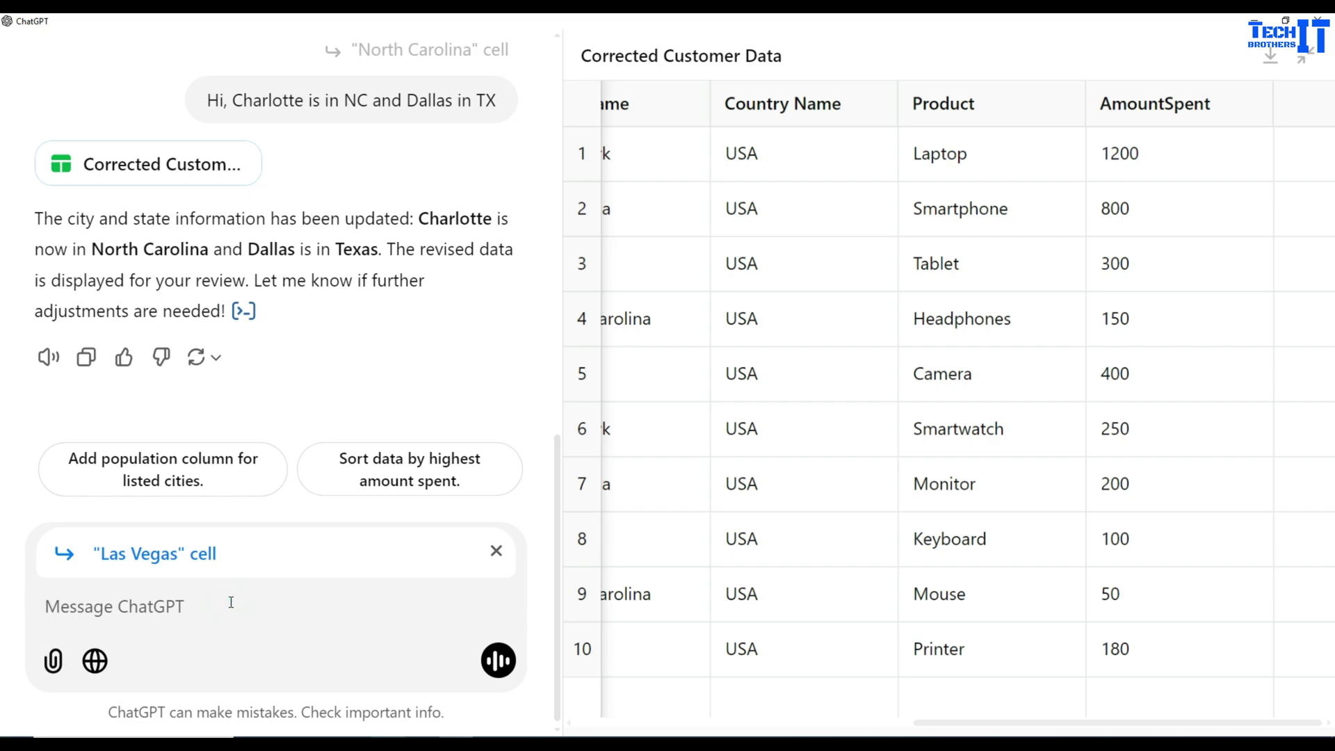
type("Add running tot")
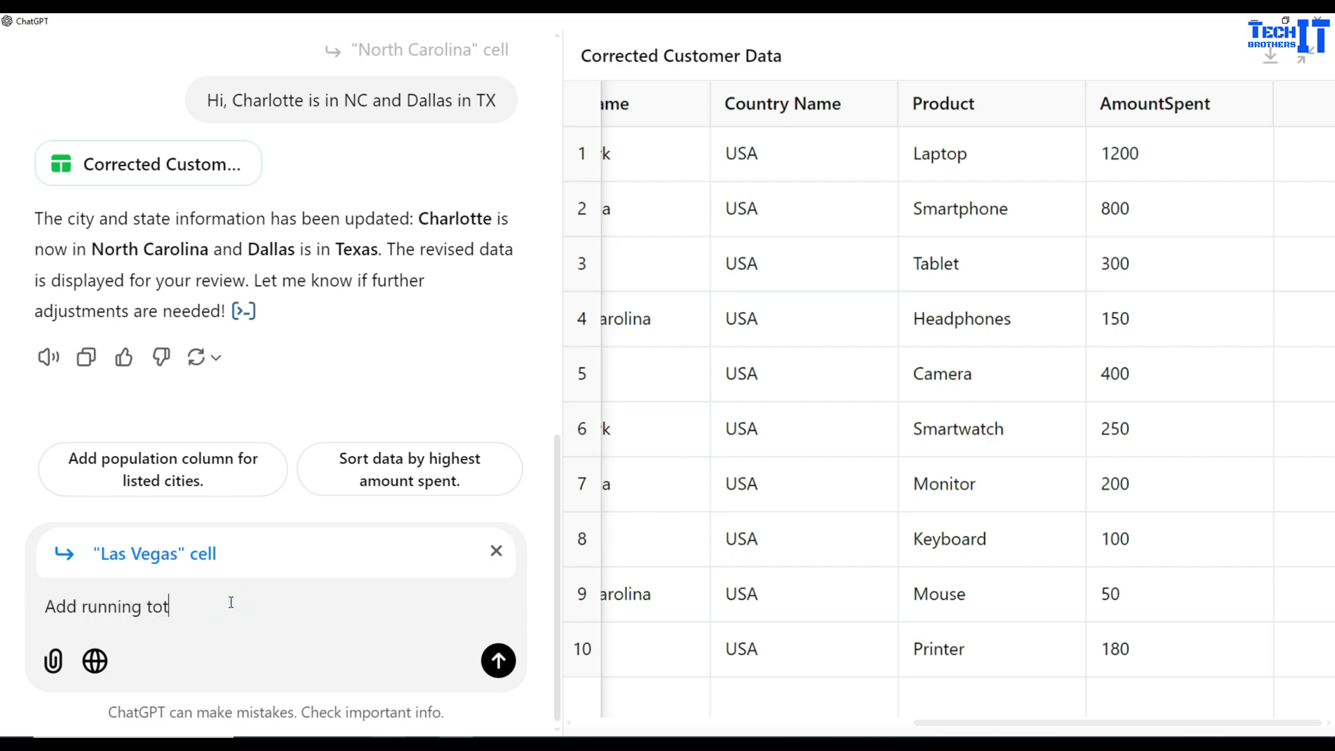
type("al at the last column ")
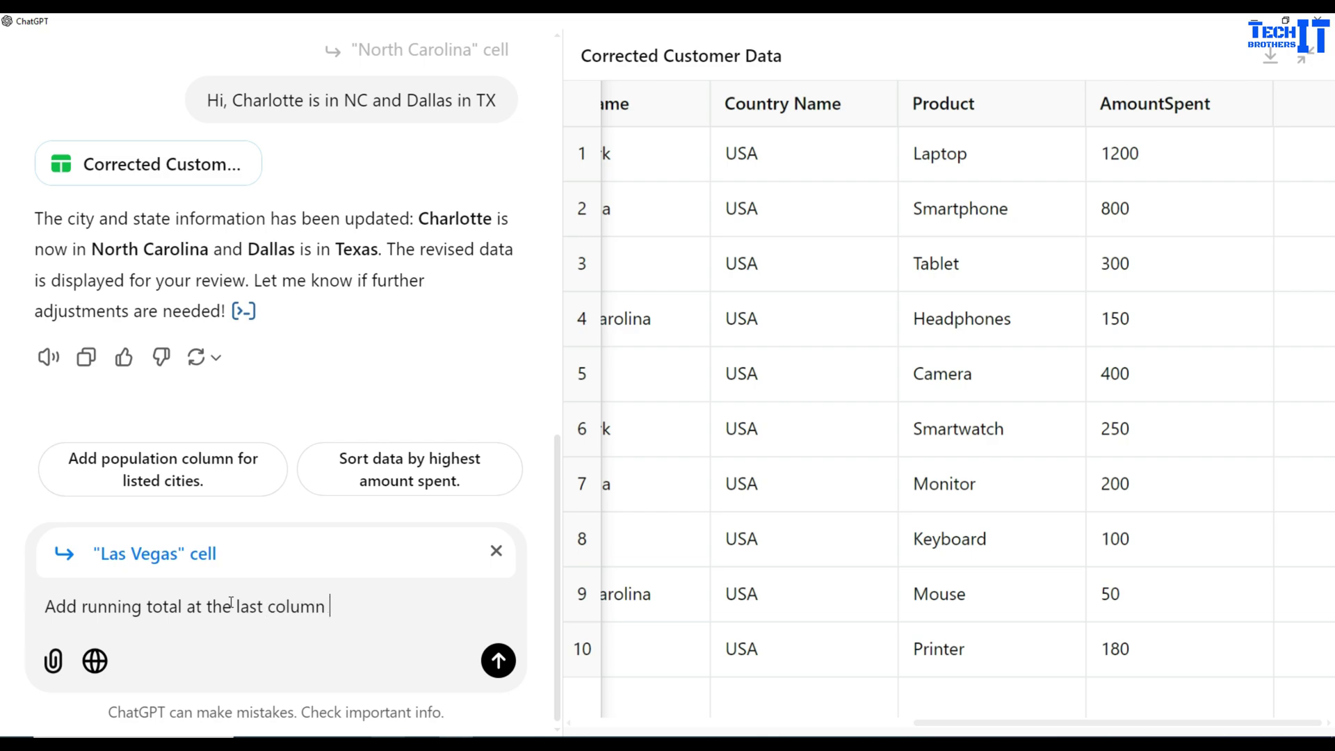
type("and Total AmountS")
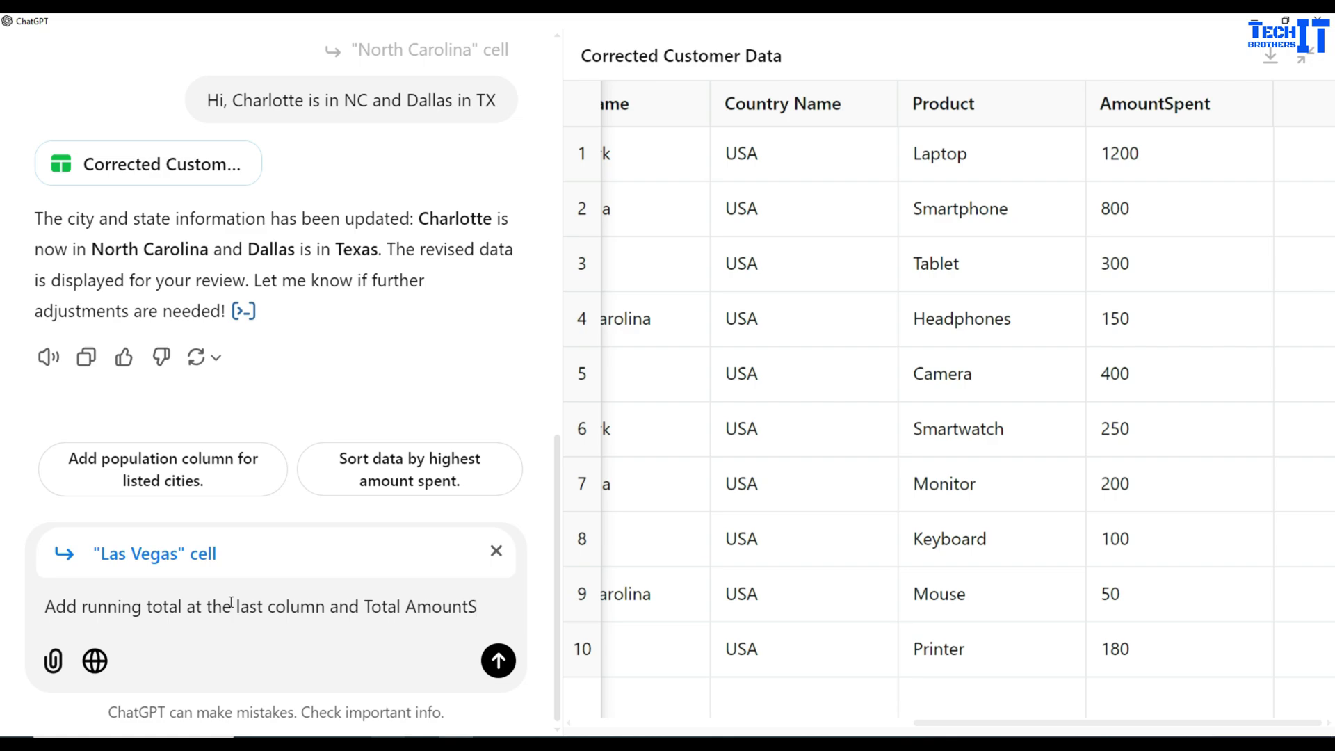
key("BackSpace")
type("Spend at the end o")
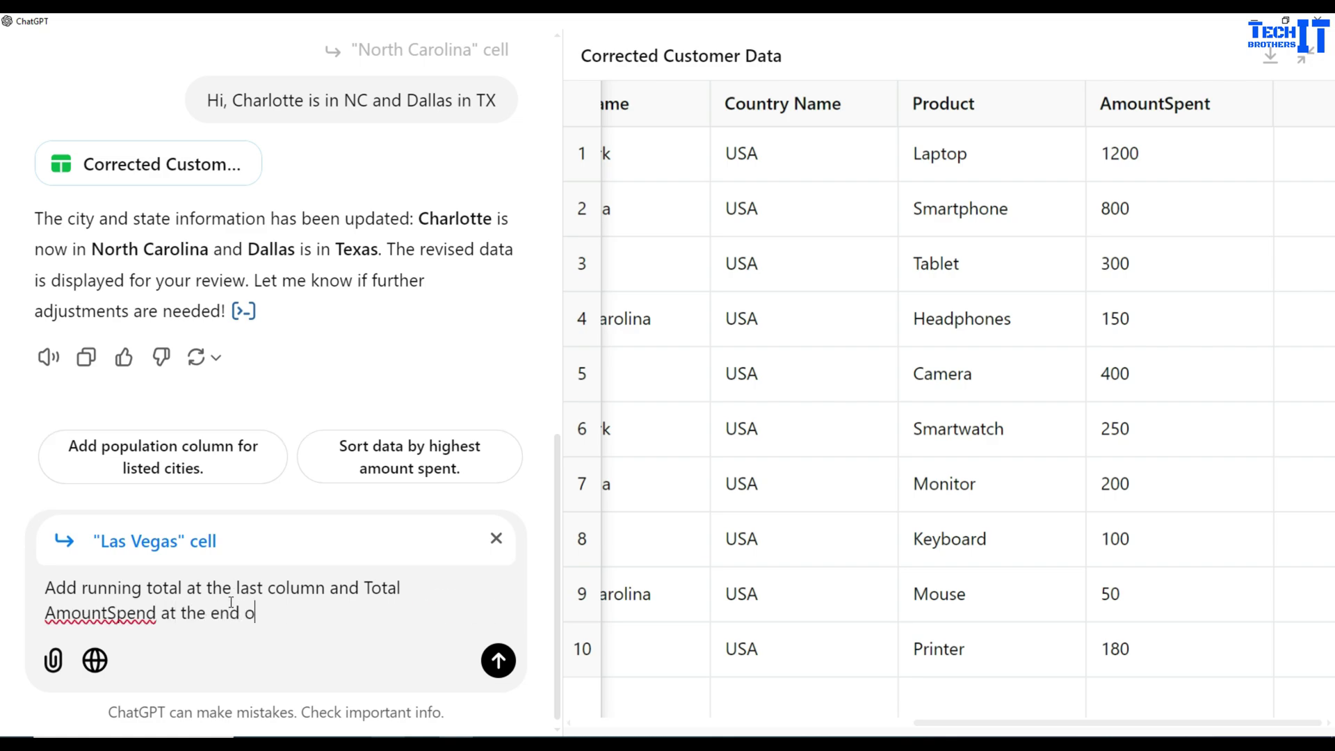
type("f all rows")
key("Return")
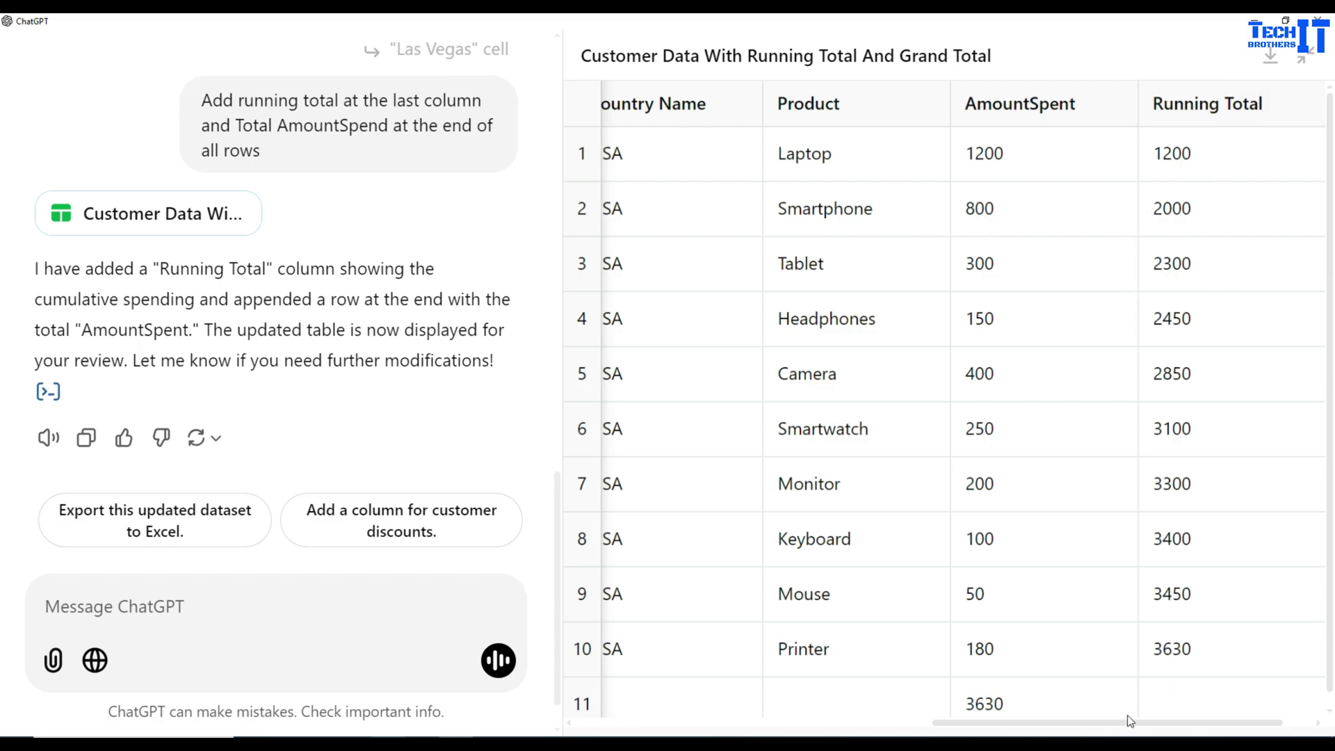
- Send the prompt "Can you do lookup from product sheet on product column and add description column to customer sheet"
left_click_drag(1125, 727, 764, 731)
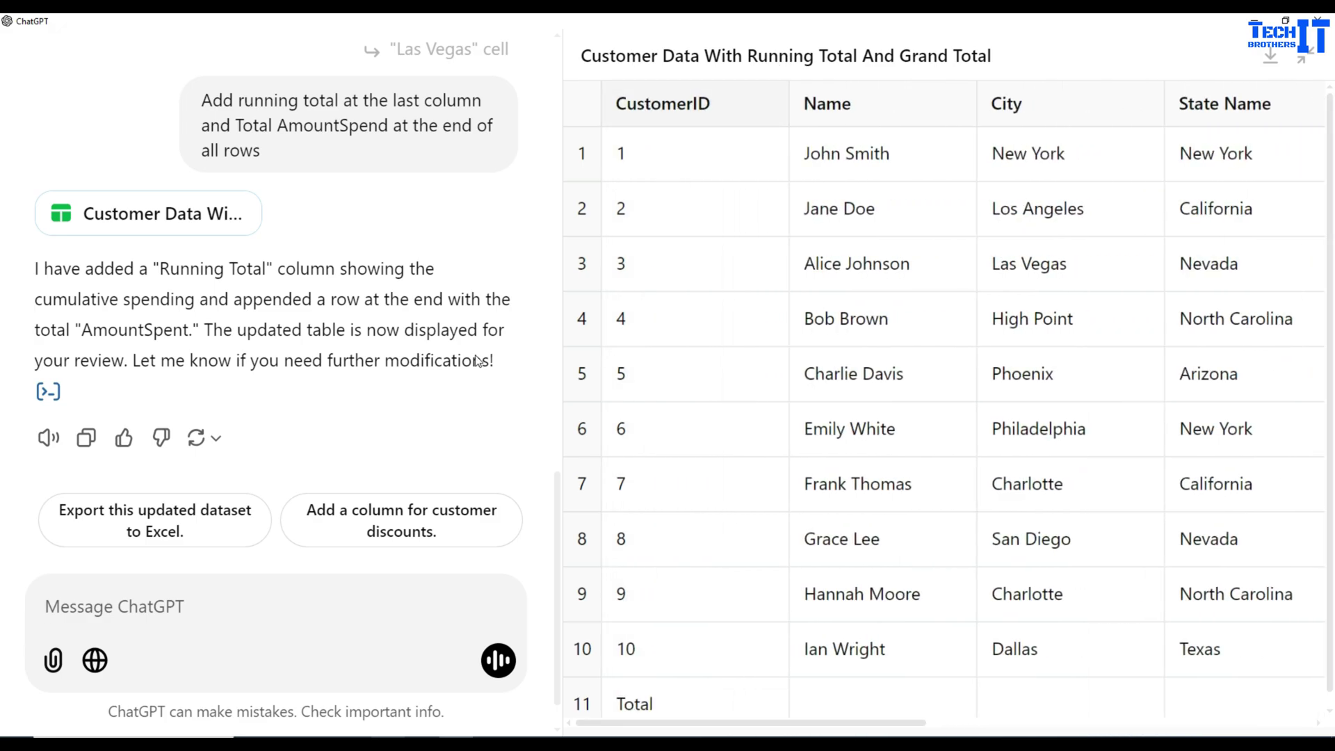
left_click(349, 590)
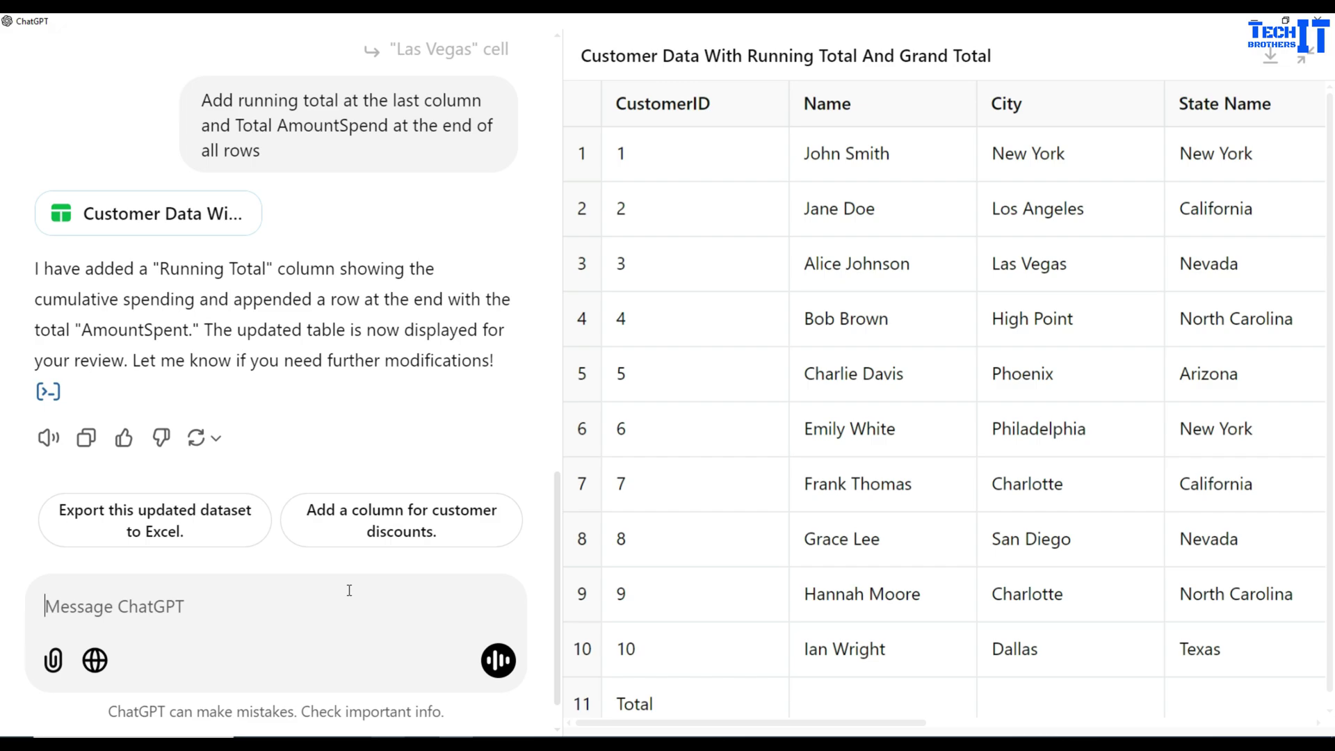
type("Can you do lookup from product sheet on proudct")
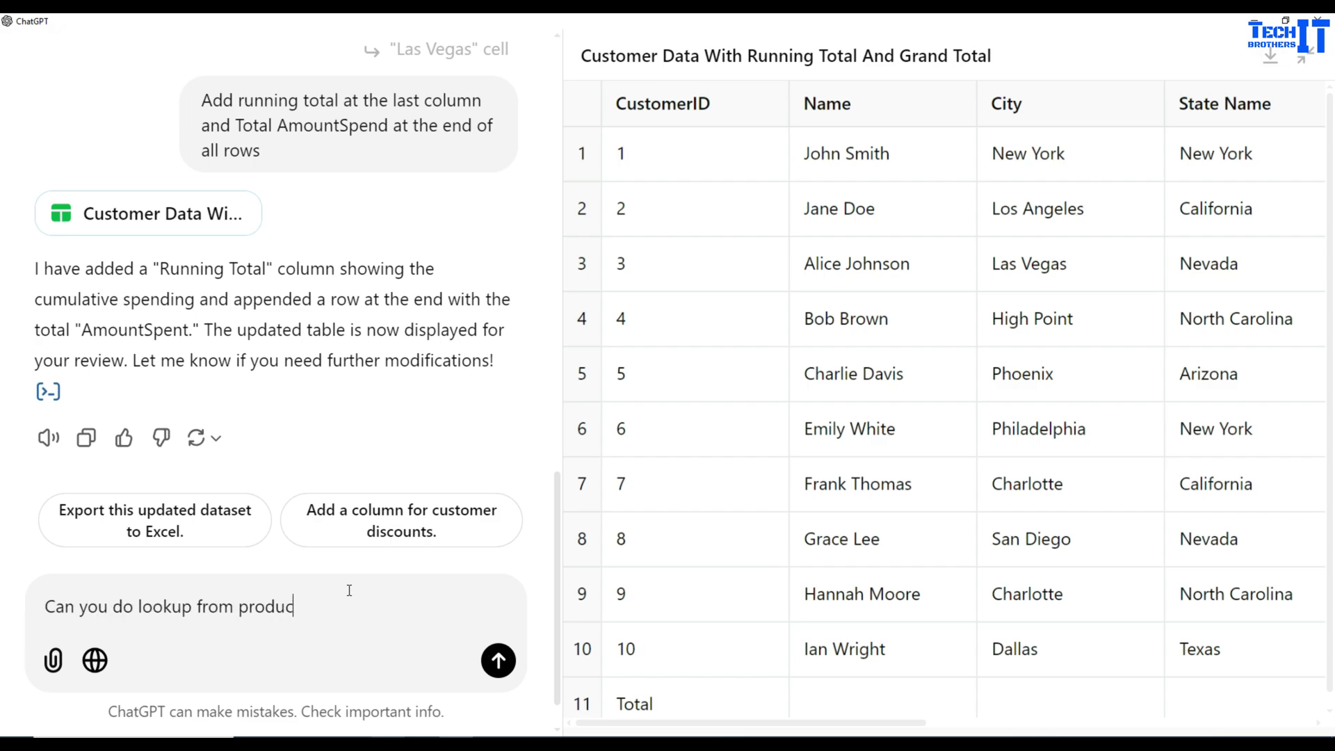
key("BackSpace")
key("BackSpace")
key("BackSpace")
key("BackSpace")
type("duct column and add ")
type("description column to cus")
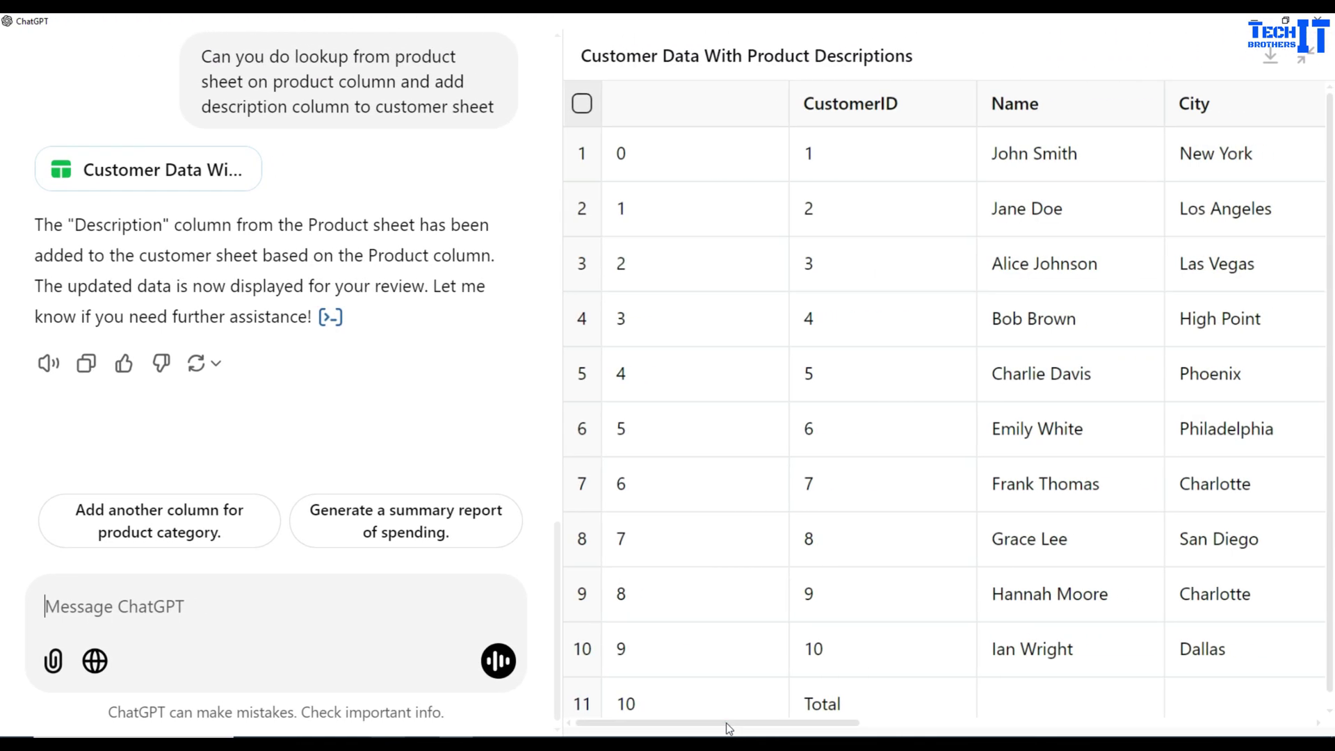
- Examine the added Description column, and open customers_data from Downloads in Excel to compare it with the Product sheet's products and descriptions
left_click_drag(727, 724, 1185, 723)
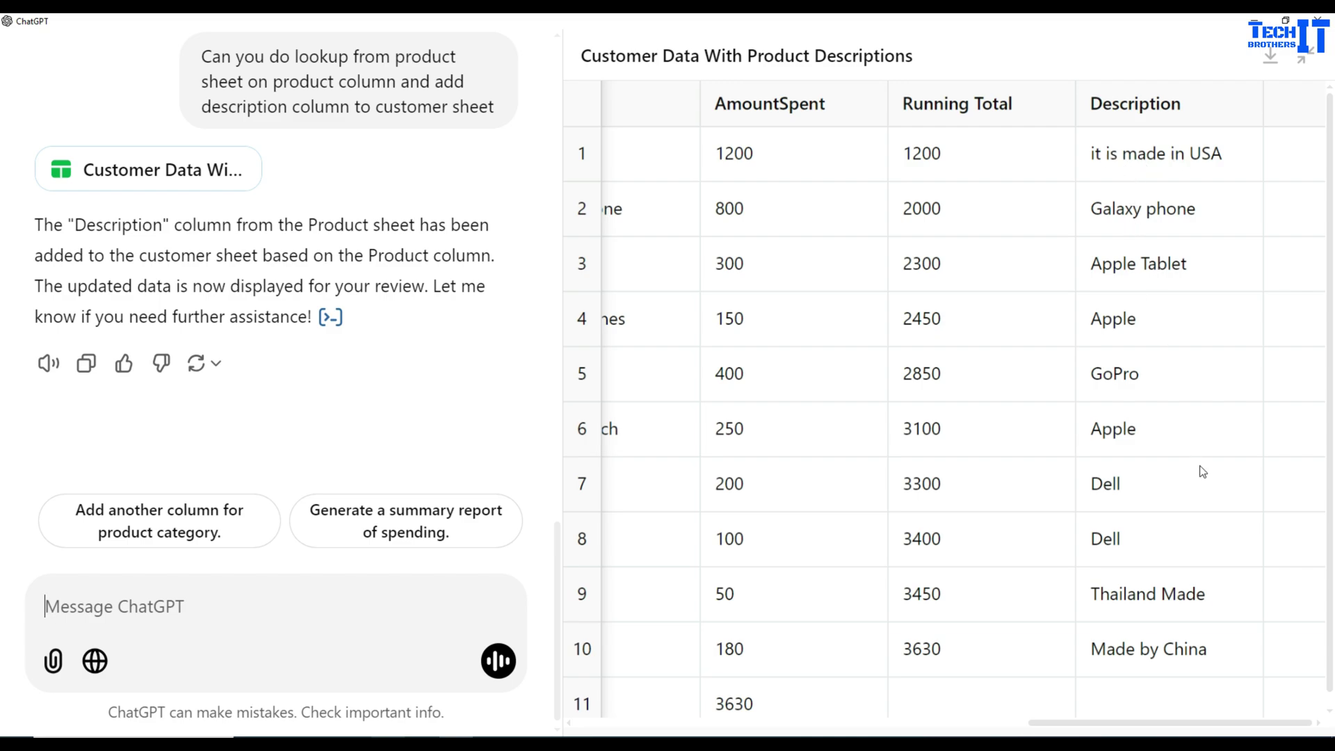
scroll(1203, 470, "down", 1)
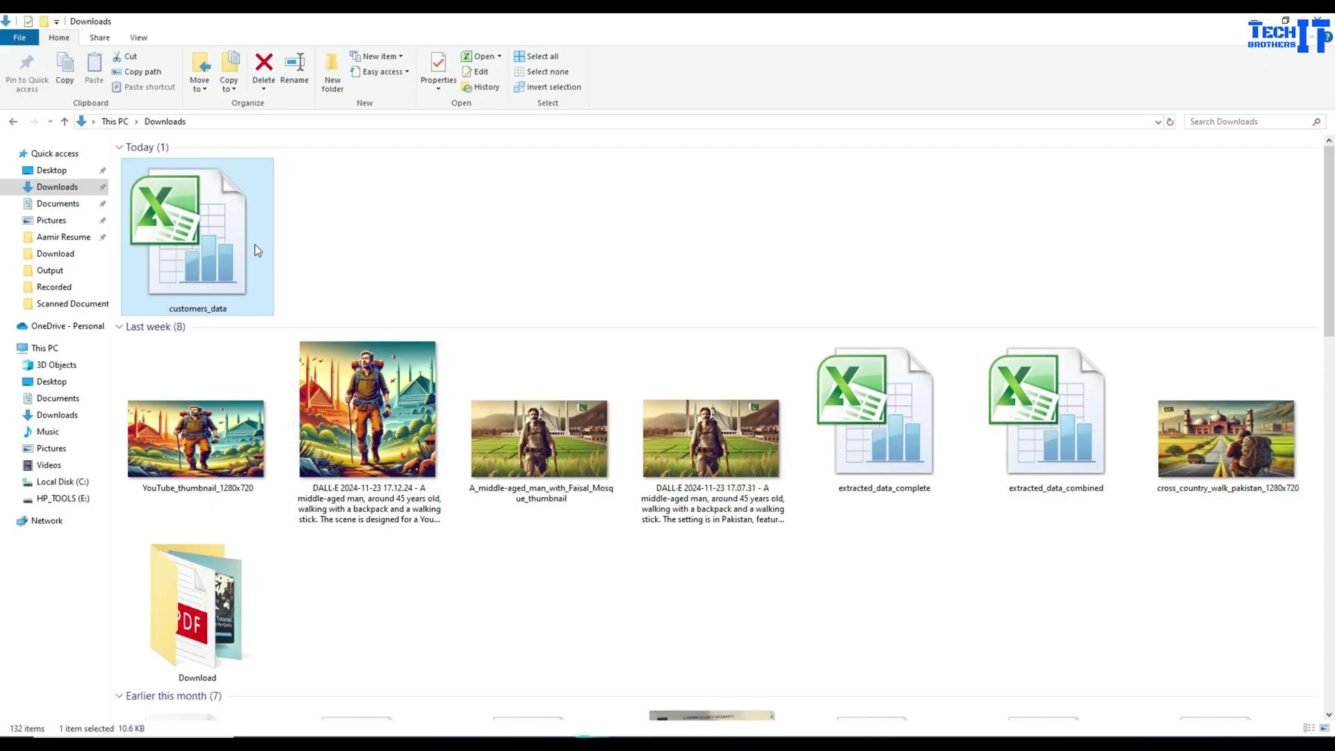
double_click(255, 244)
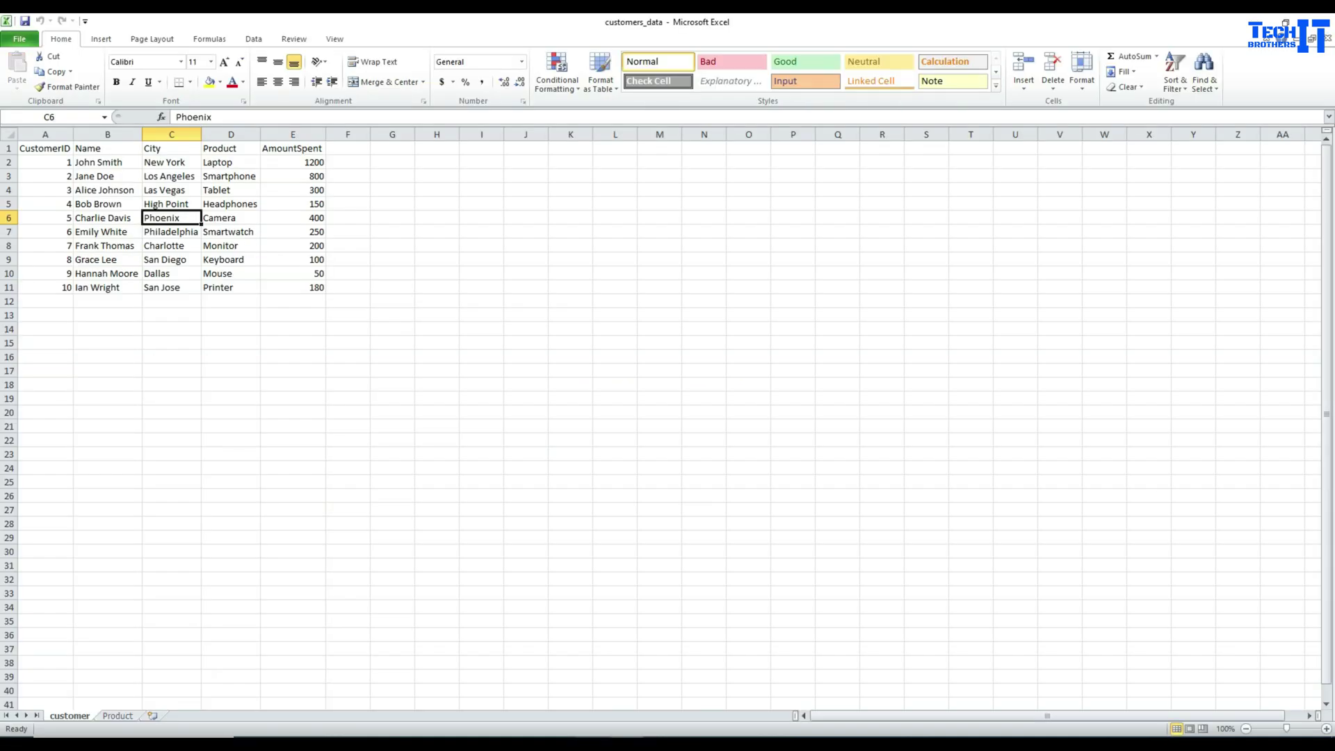
left_click(113, 716)
left_click_drag(56, 289, 93, 248)
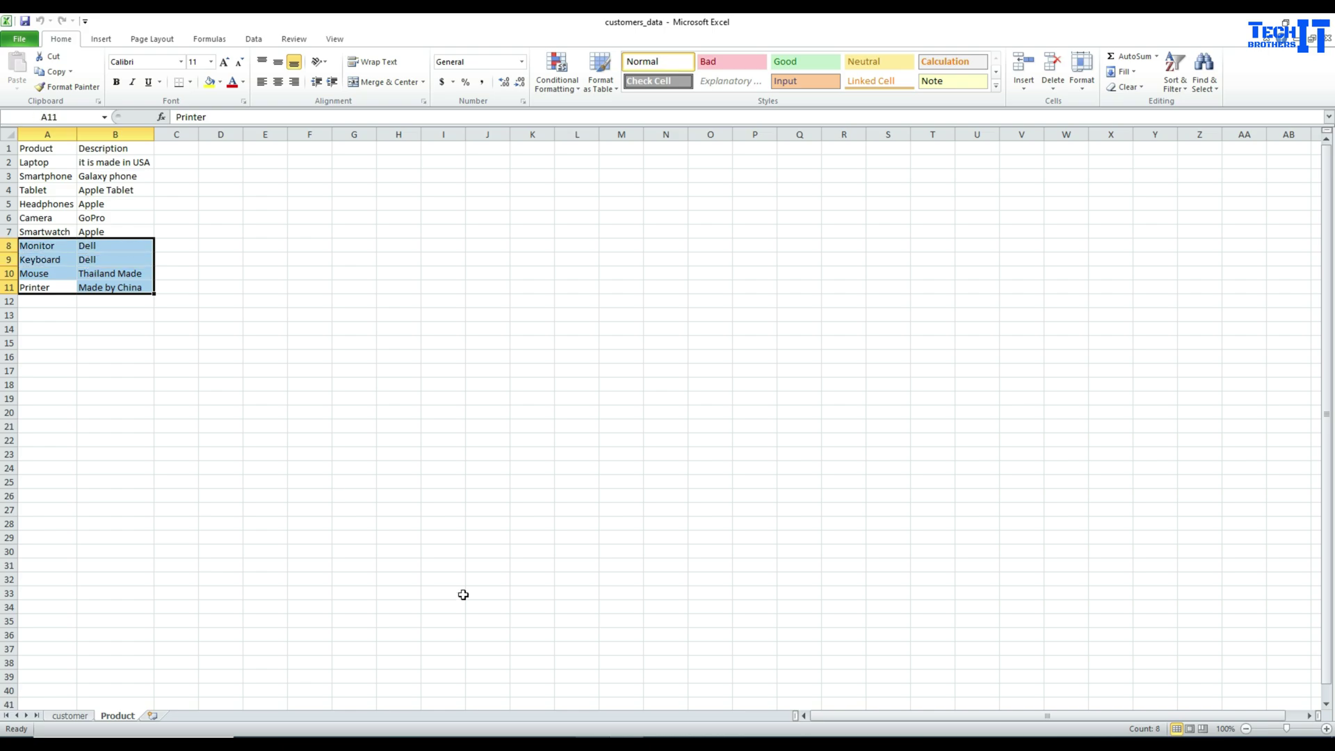
left_click(50, 167)
left_click_drag(51, 169, 46, 283)
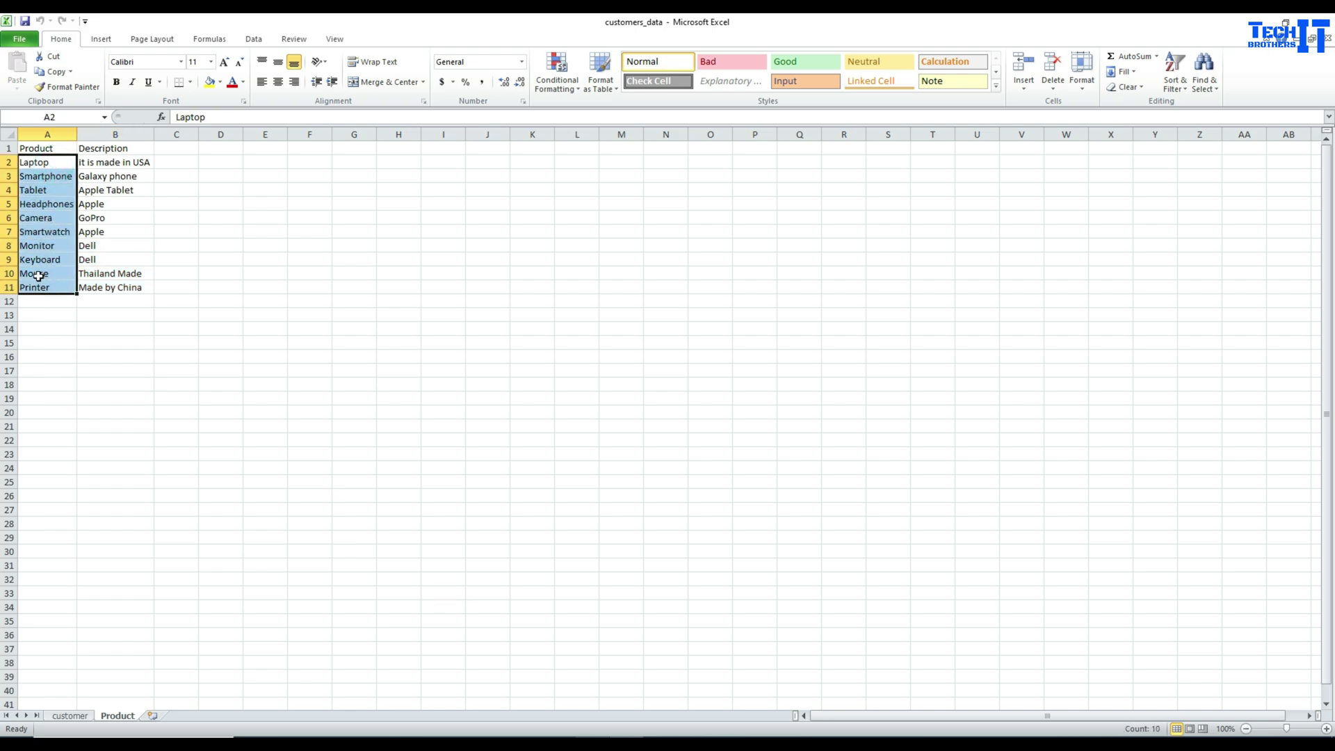
left_click(40, 176)
left_click(42, 190)
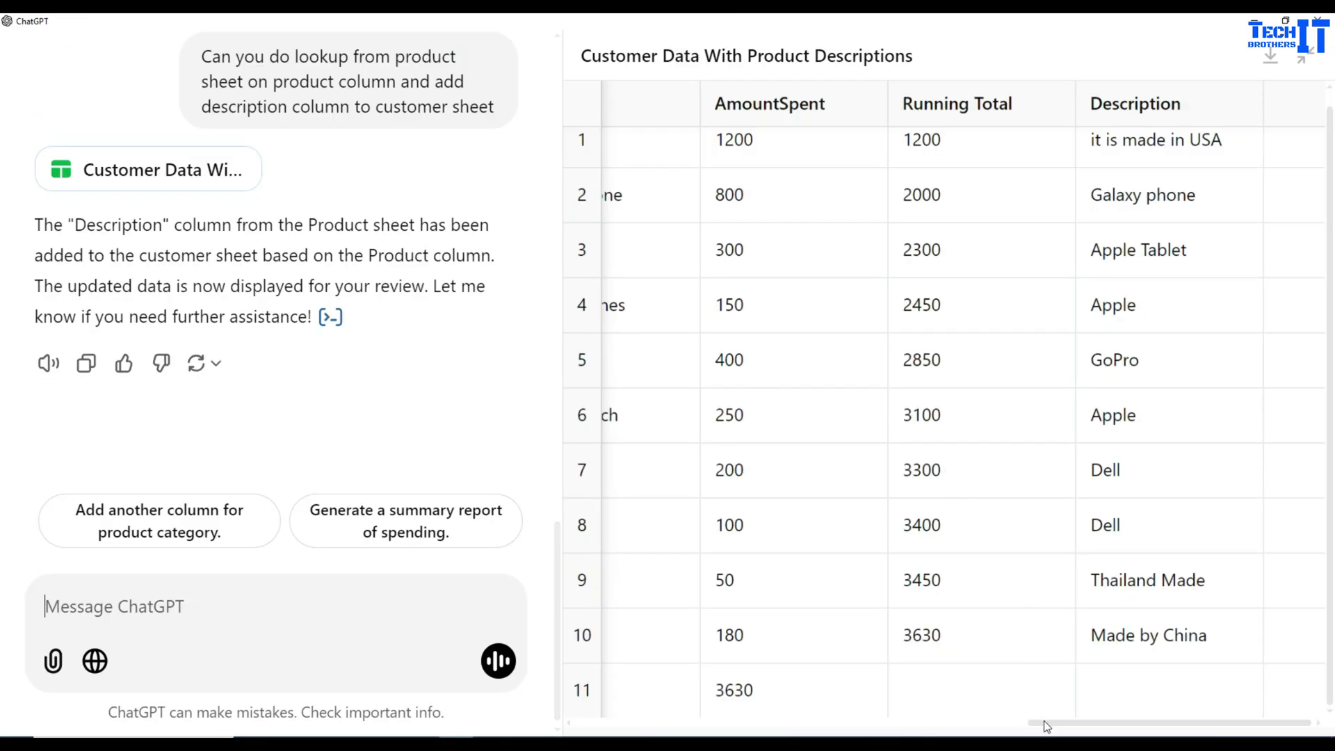
- Return to ChatGPT, review the table's columns, and send the prompt "Create a pie chat for Total Amount spend in each State"
scroll(1046, 727, "left", 10)
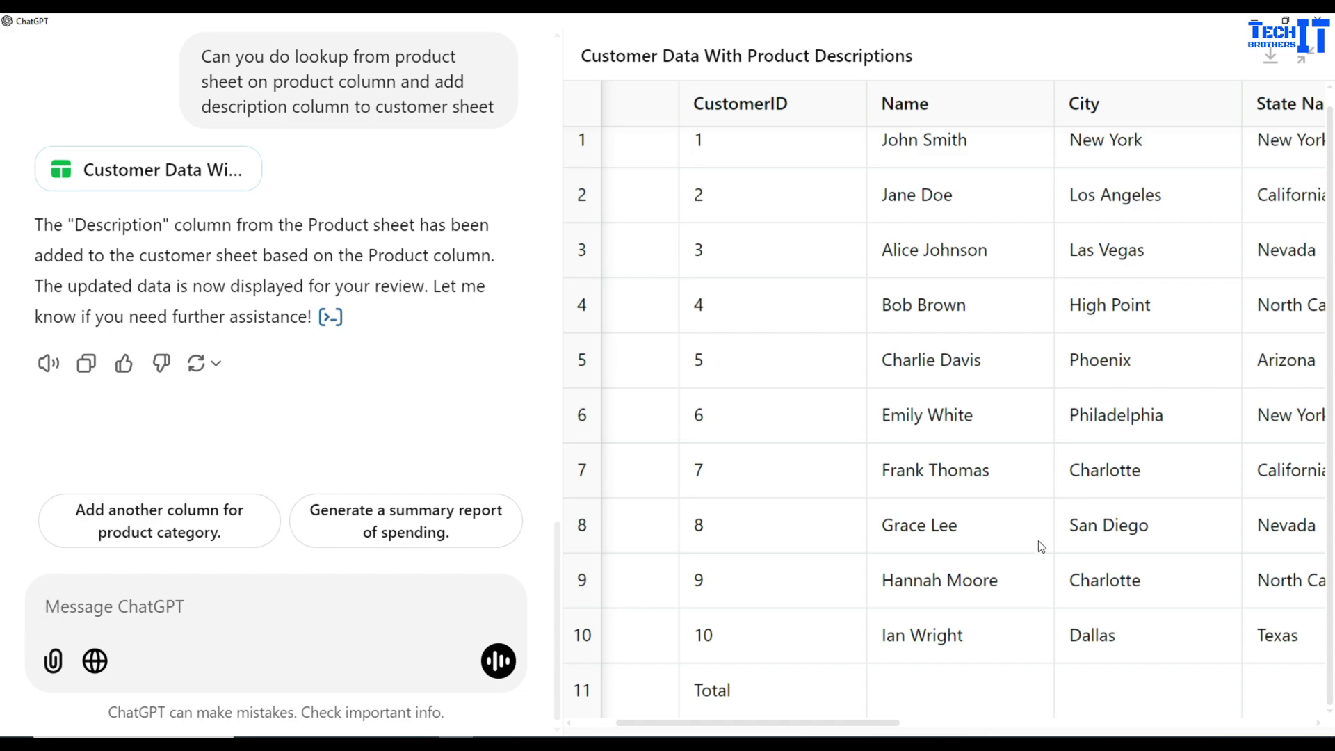
left_click_drag(862, 720, 1121, 720)
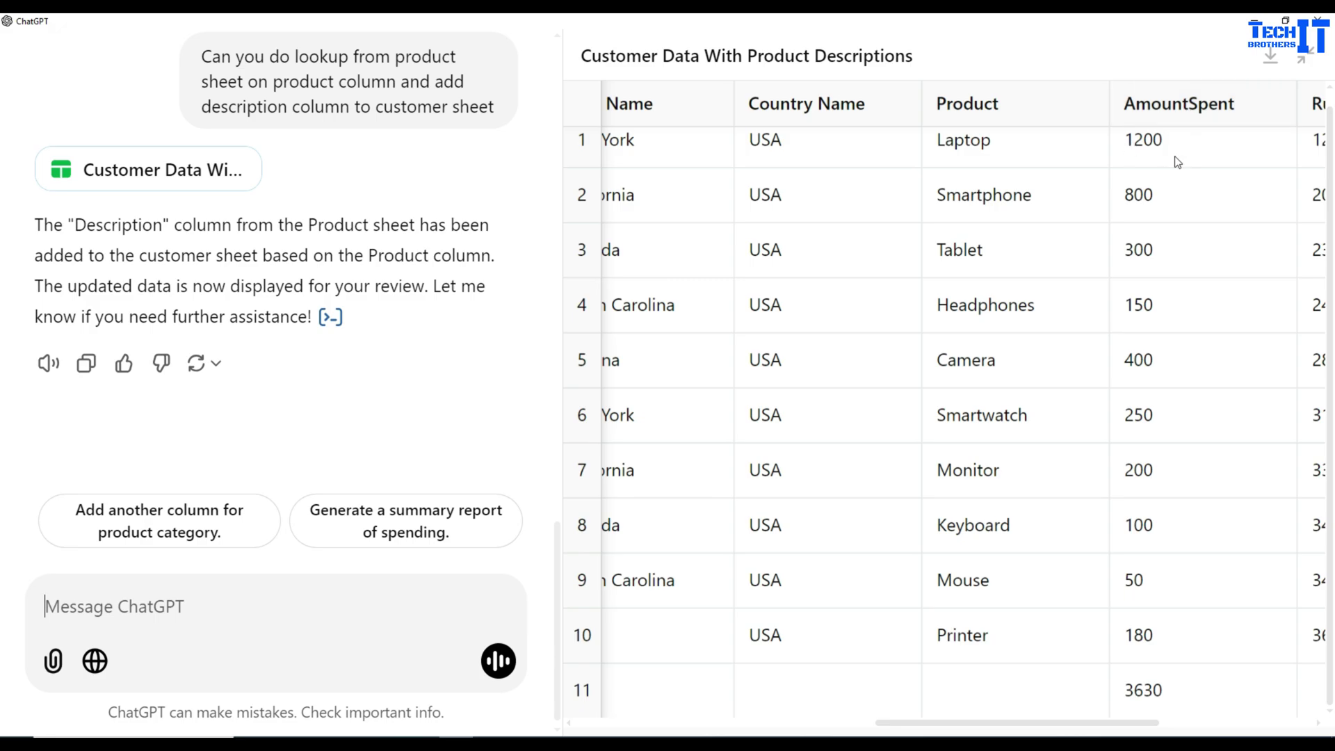
type("Create a pie chat for Total Amount spend in each State")
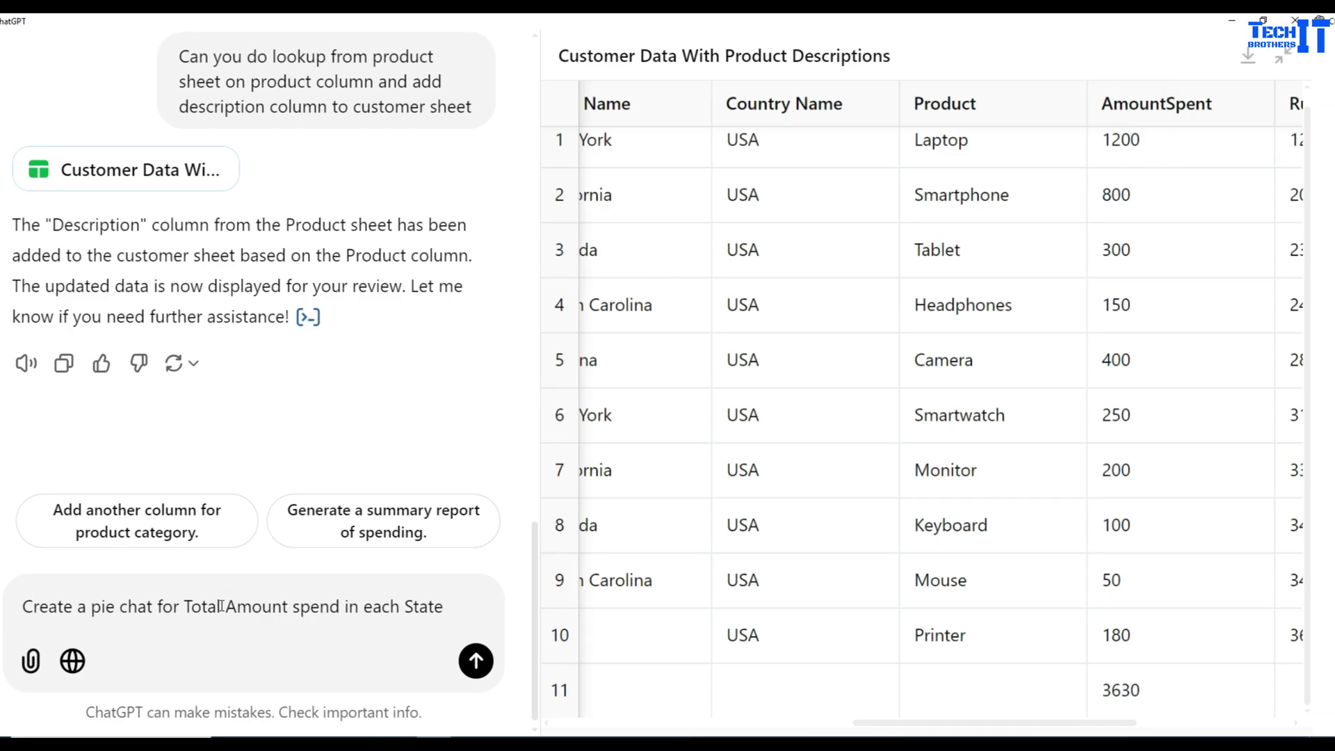
key("Return")
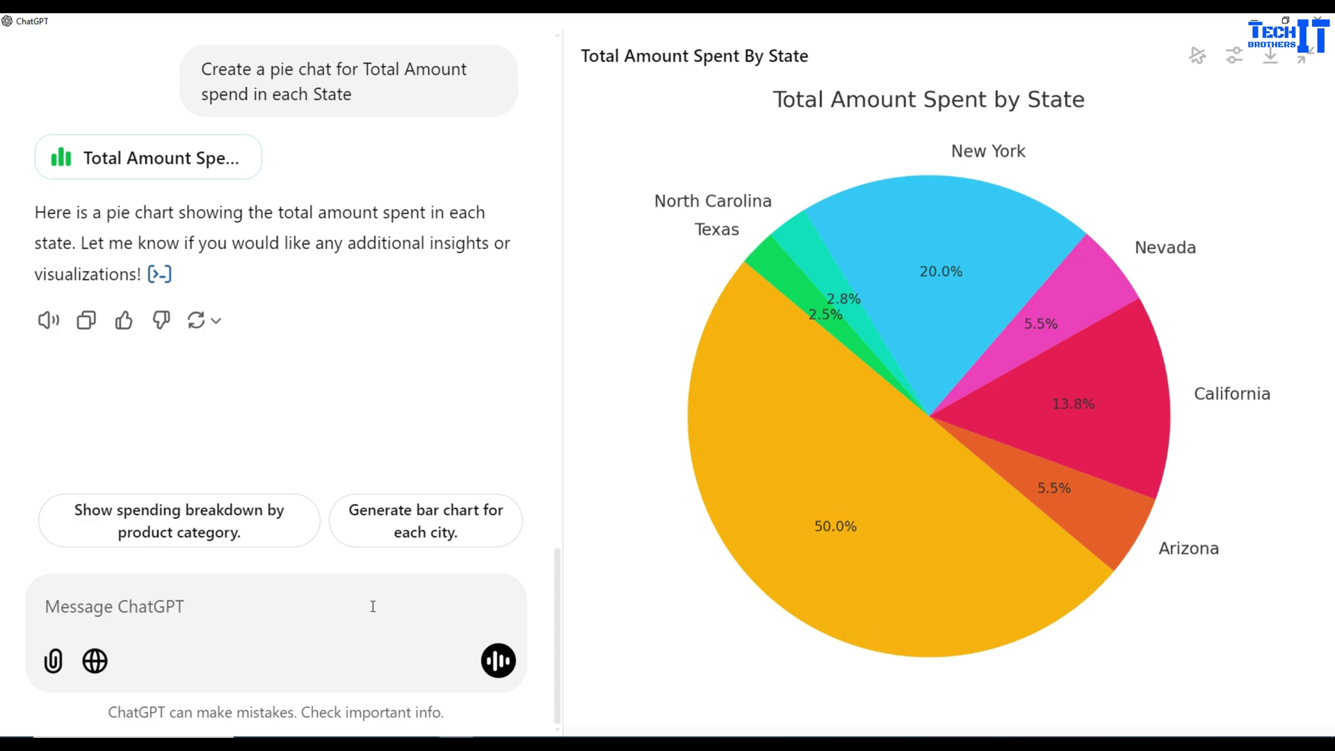
- Send the prompt "I would like to see total amount as well , not just the percentage" for the pie chart
left_click(324, 616)
left_click(233, 618)
type("I would ")
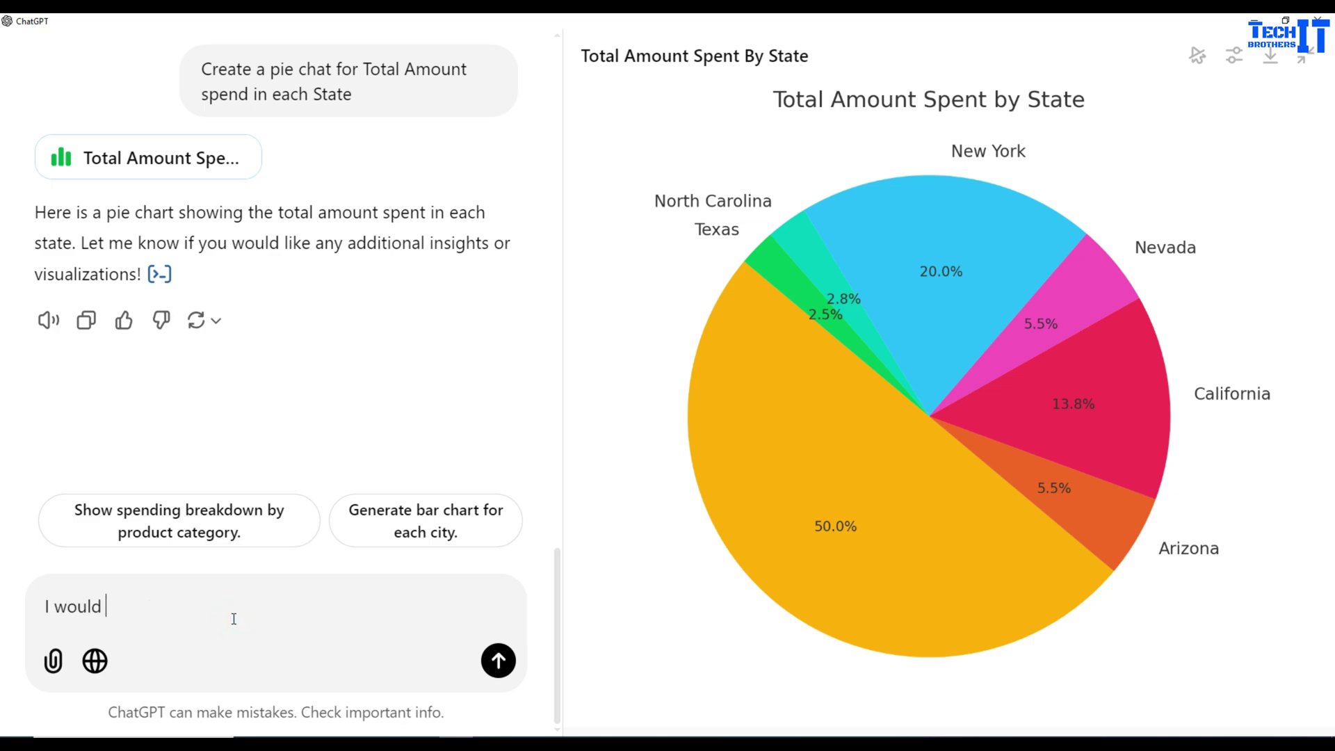
type("like to see total amount as well ")
type(", just")
key("BackSpace")
key("BackSpace")
key("BackSpace")
key("BackSpace")
key("BackSpace")
type("not just the percentage")
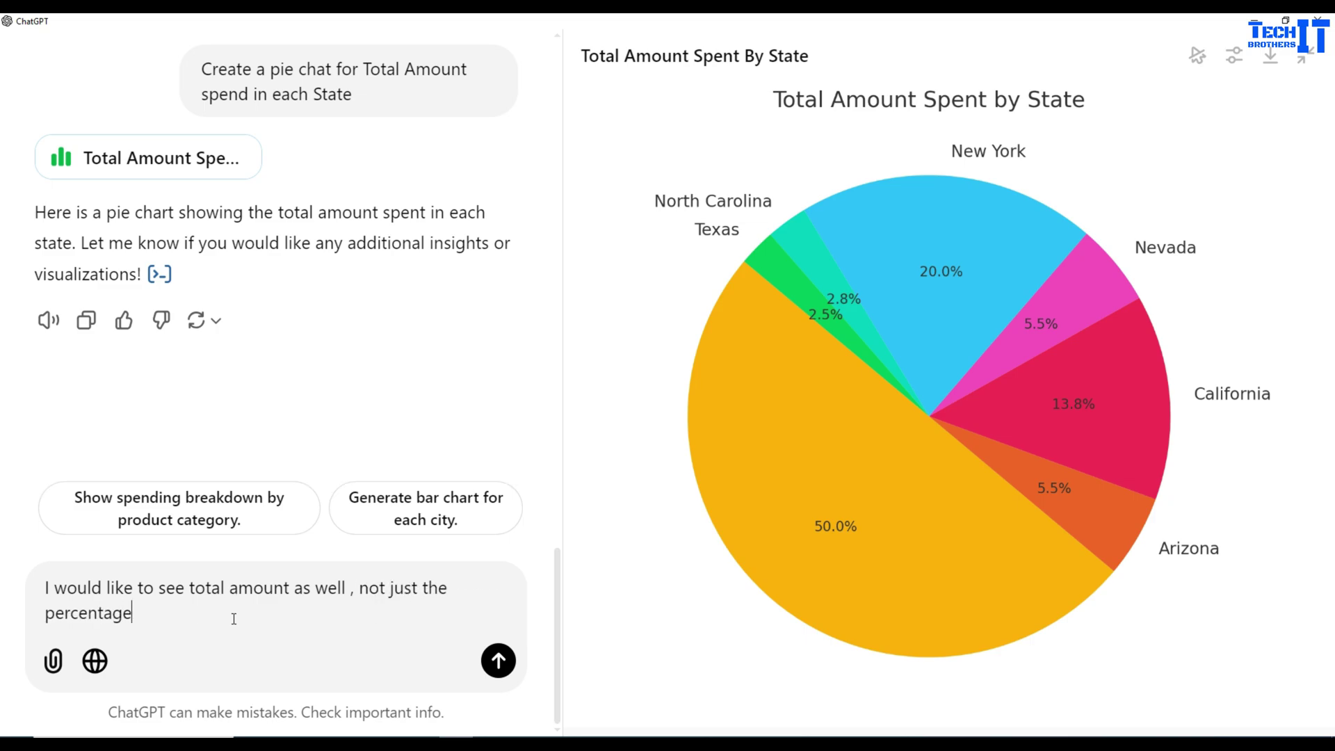
key("Return")
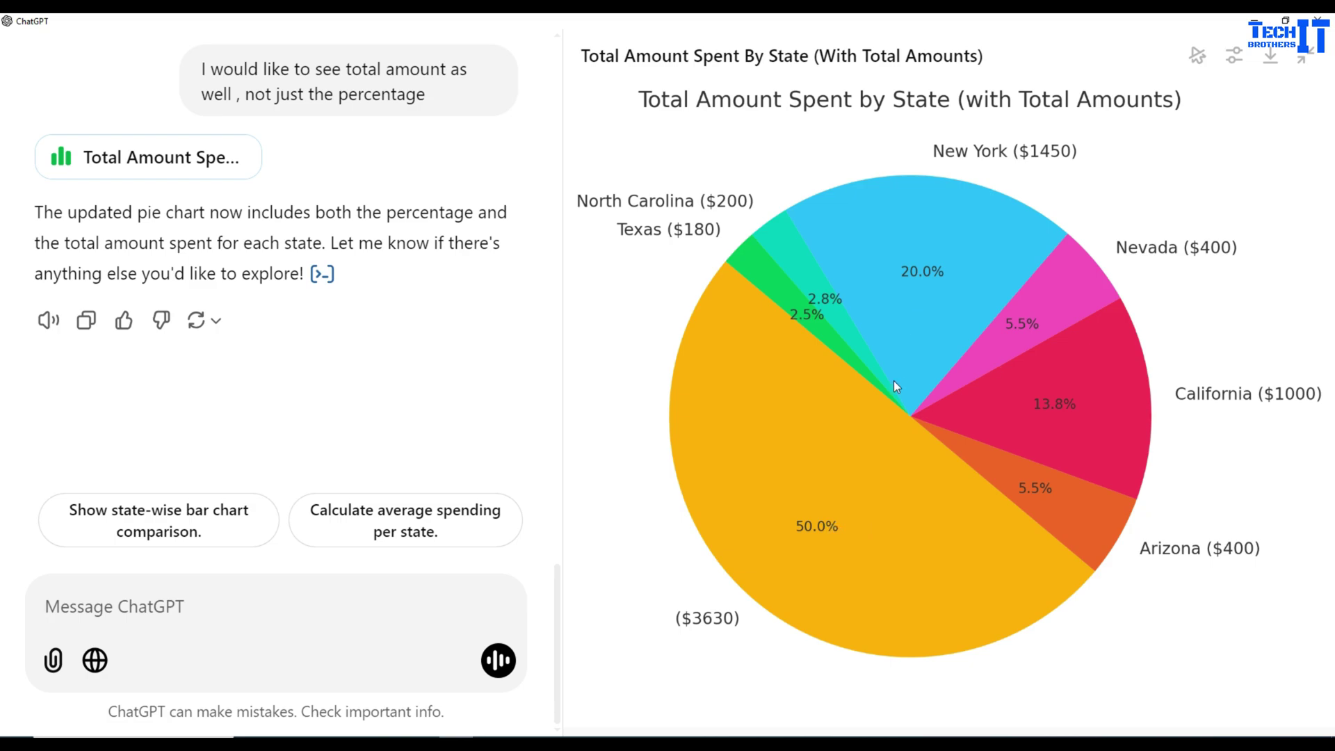
- Send the prompt "which state is 50% that you are showing , I can't tell" about the pie chart
left_click(275, 601)
type("which state is ")
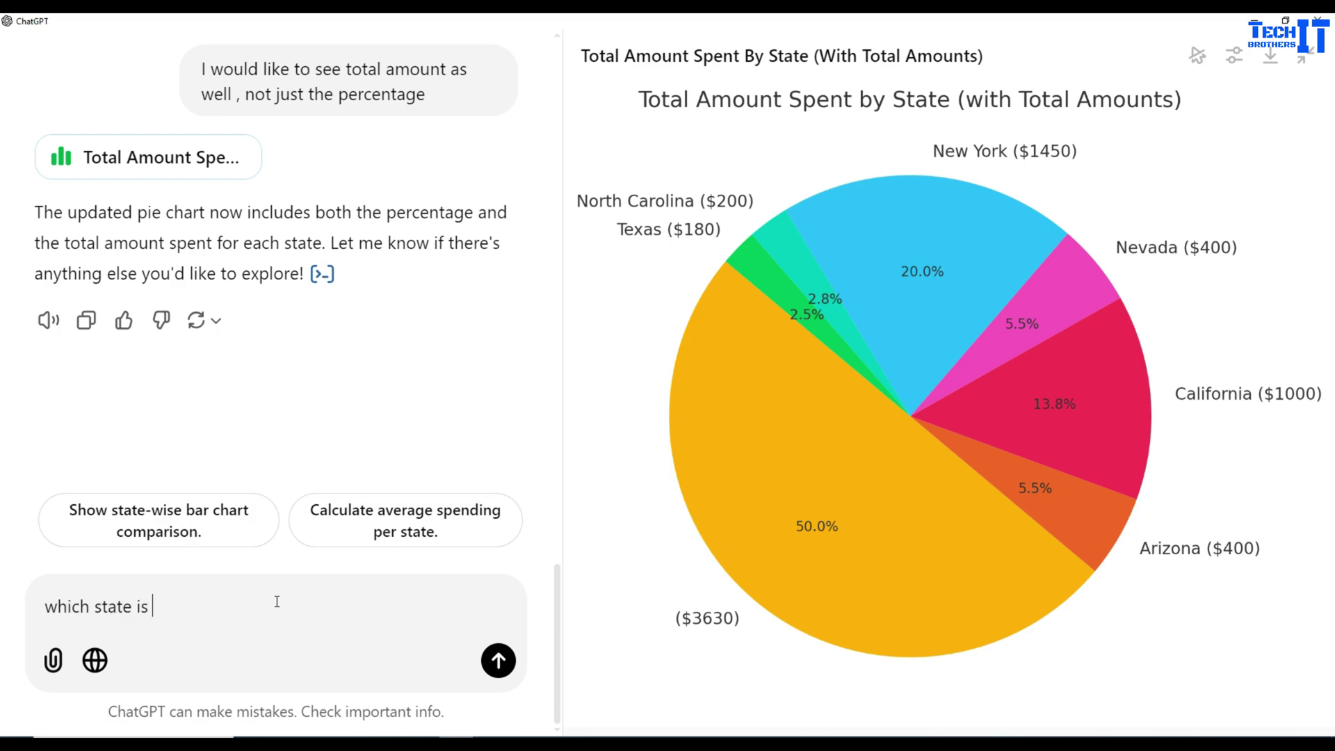
type("50% that you are ")
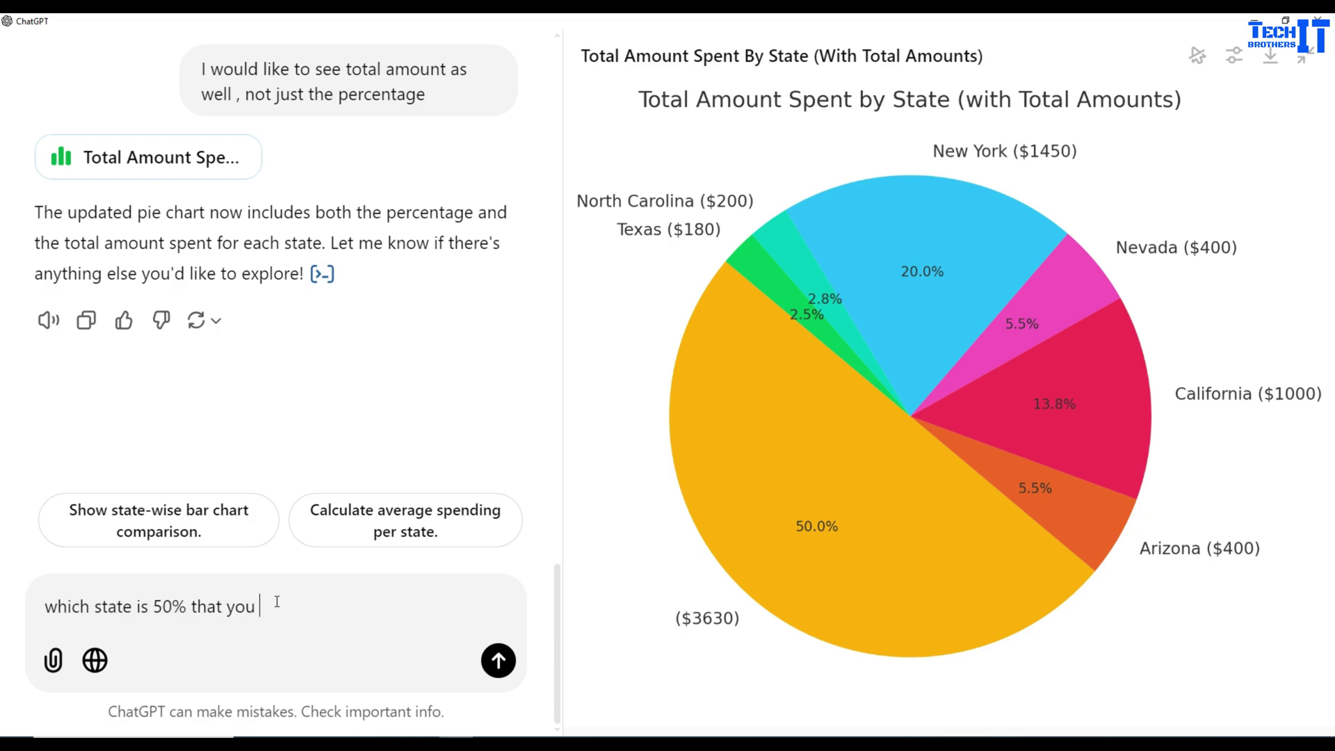
type("showing ,")
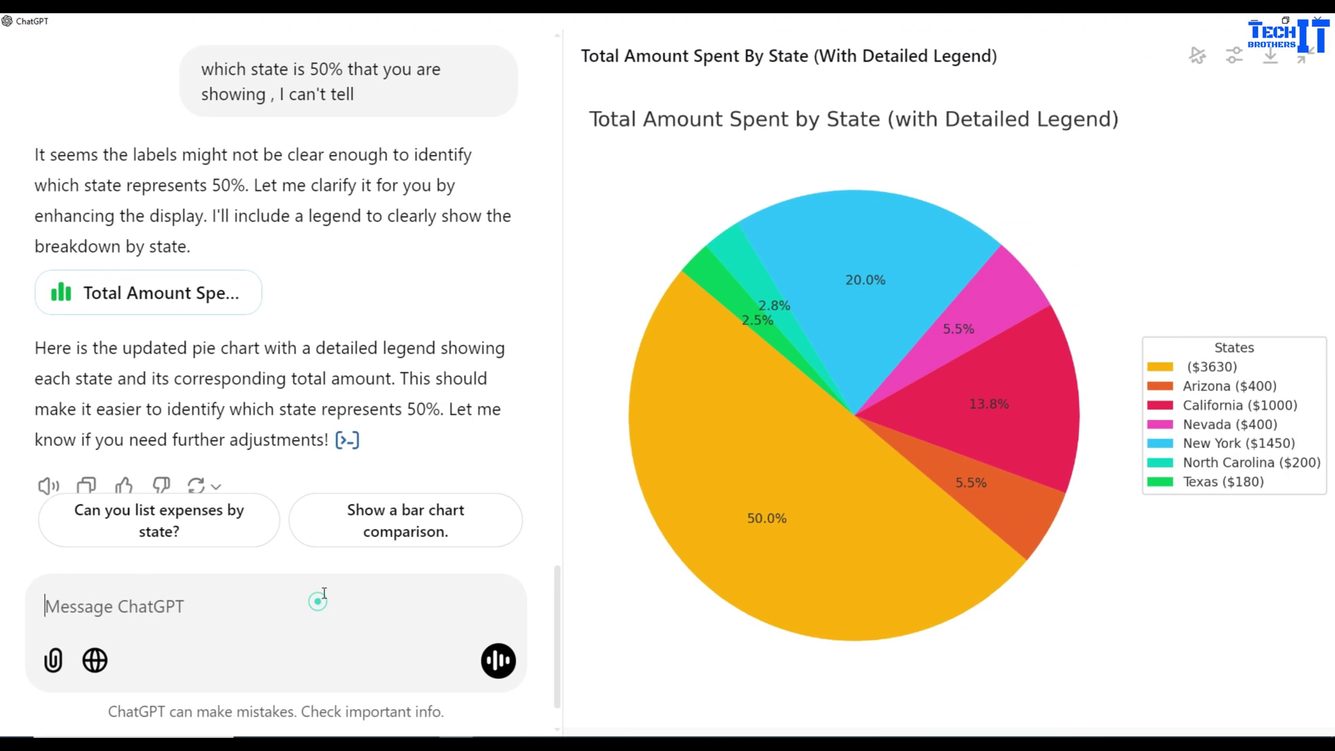
- Send the prompt "you made a mistake, 50% is total that does not belong to any state and I don't want to show on chart."
left_click(324, 593)
type("you made ")
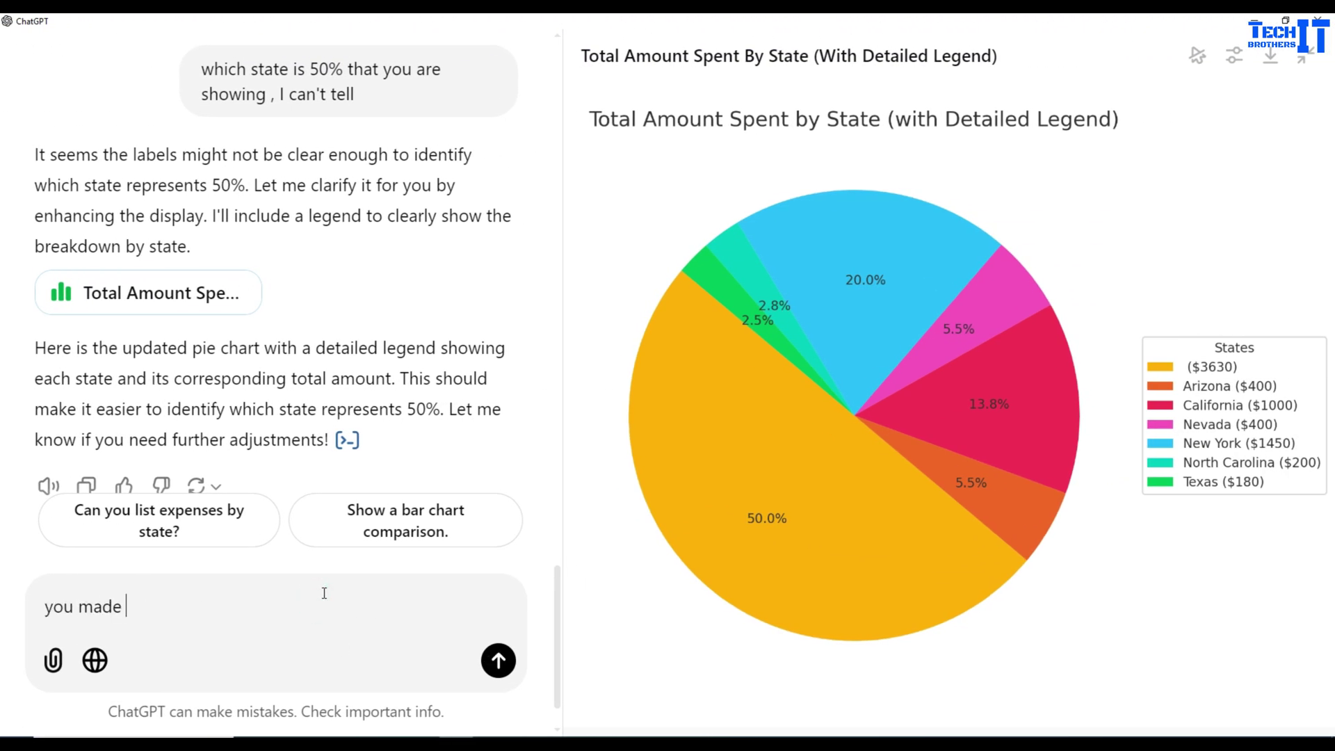
type("a mistake, 50% is total that does not belong to ")
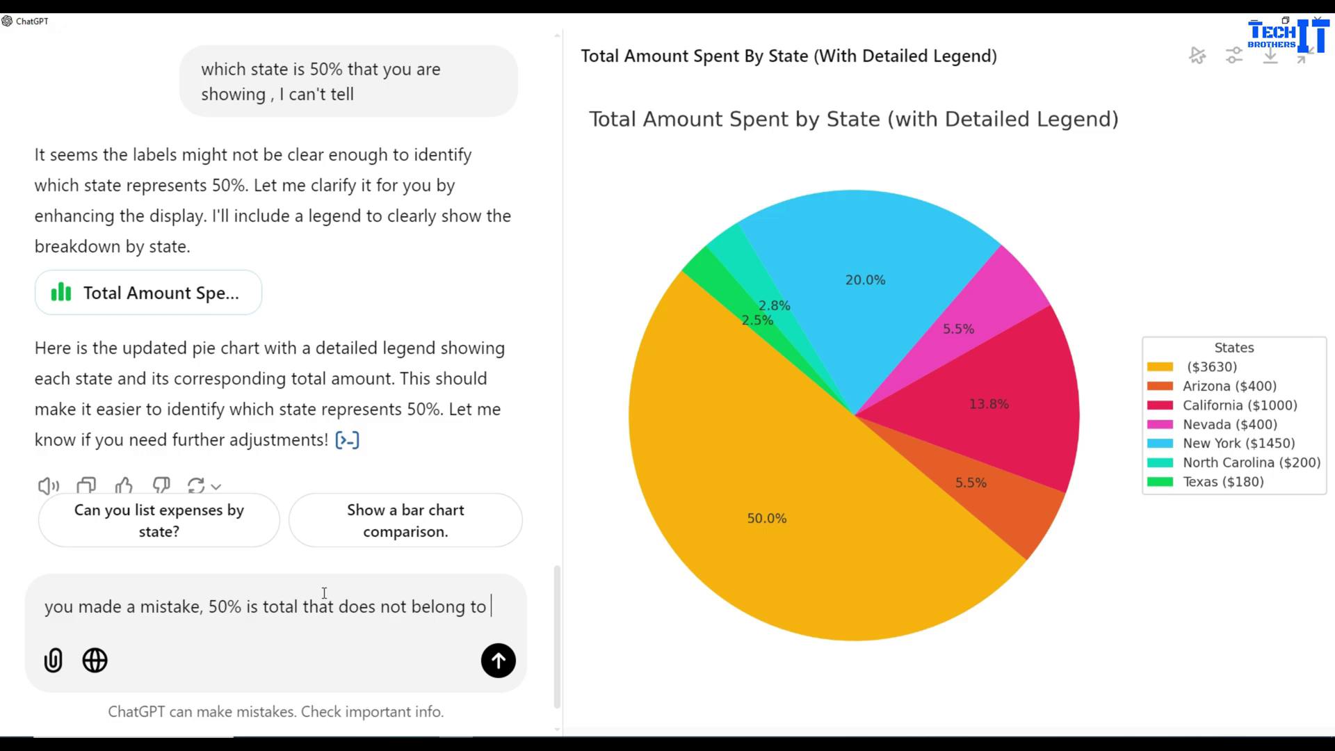
type("any state and I don't want to show on chart.")
key("Return")
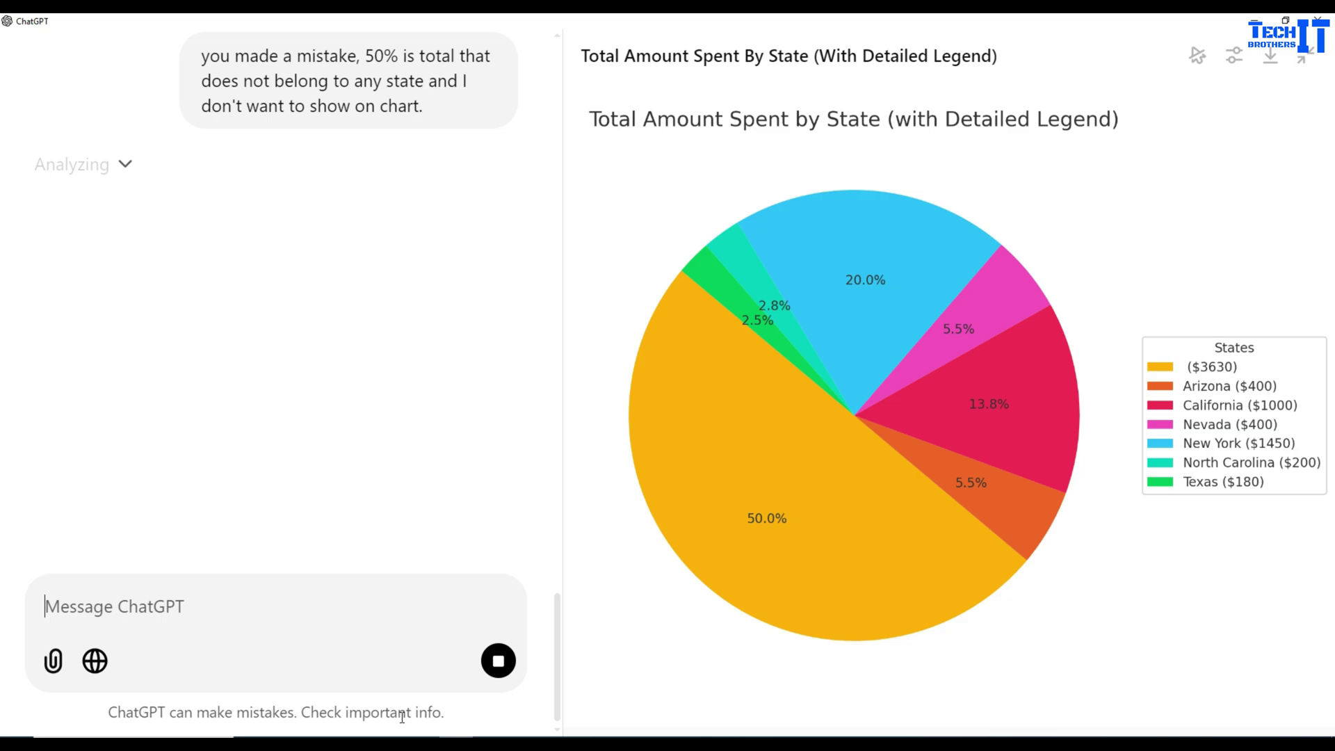
left_click_drag(110, 712, 456, 723)
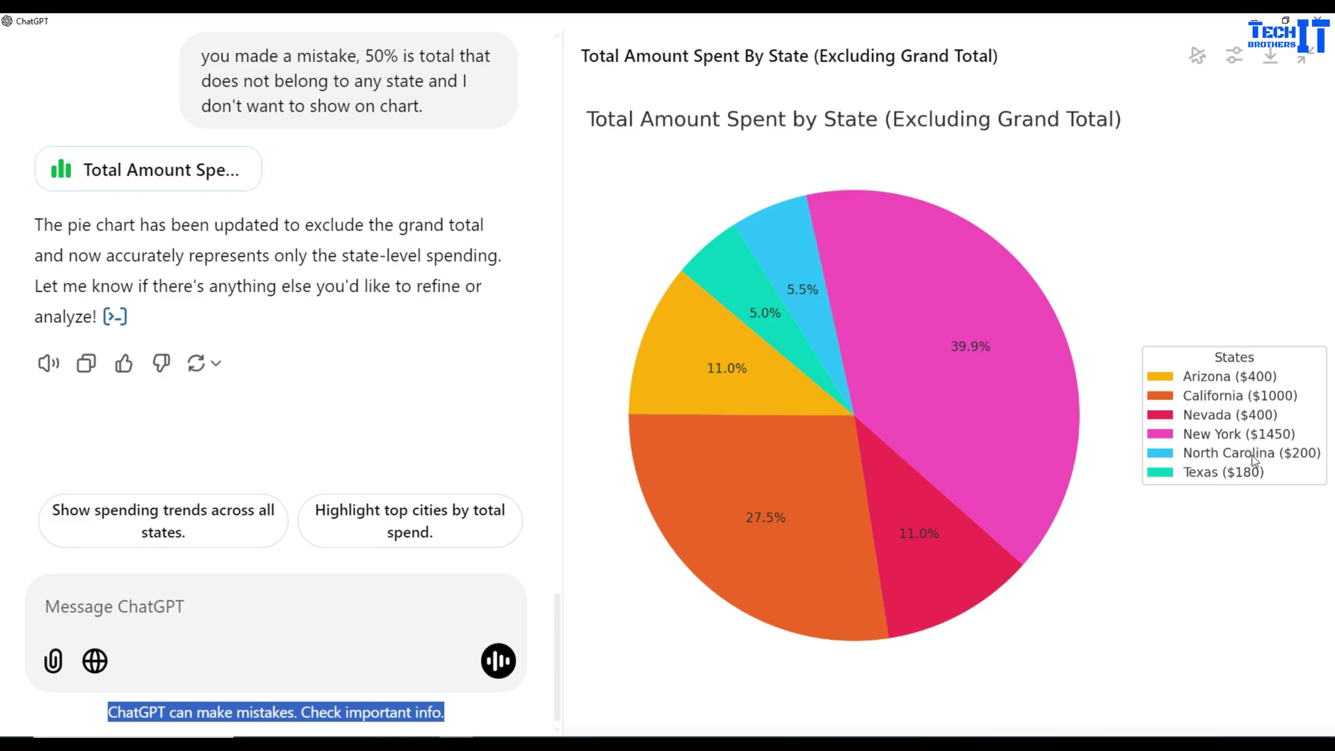
- Send the prompt "export updated customer, product and pie chart to excel so I can download"
left_click(214, 595)
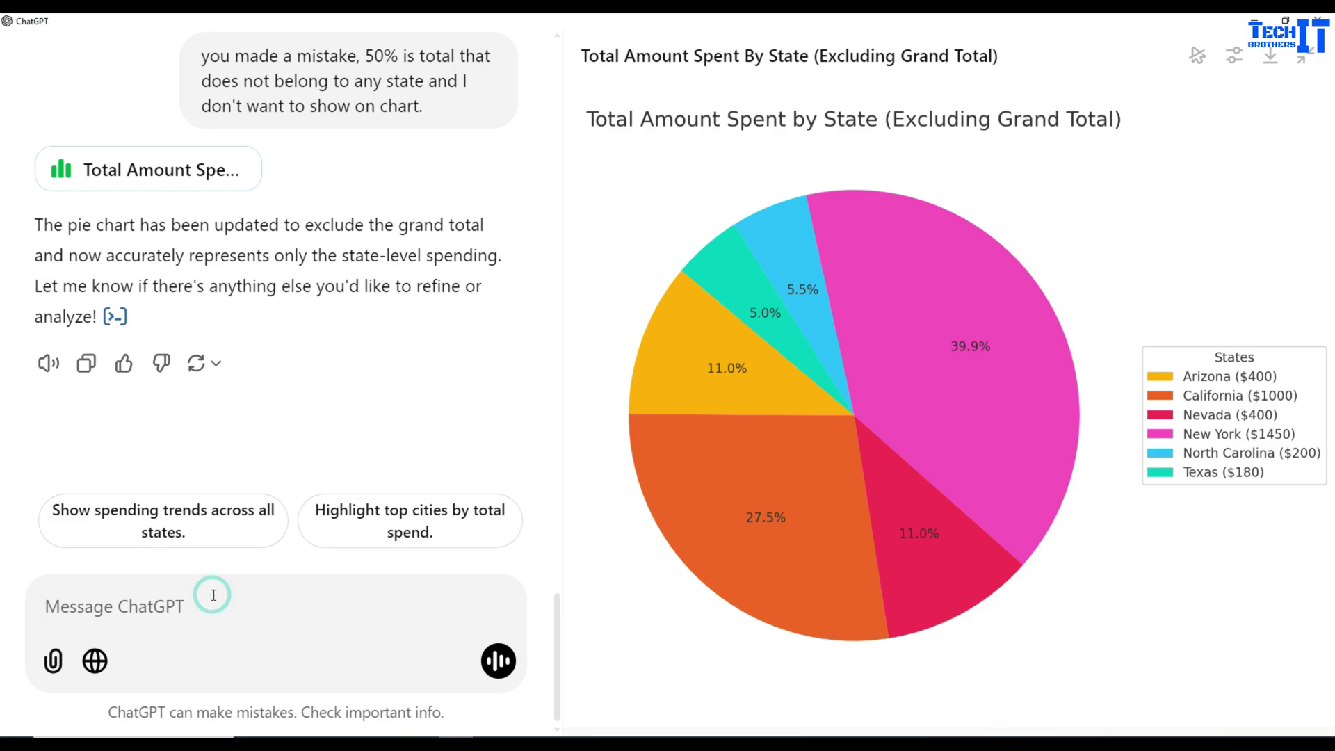
type("export custom")
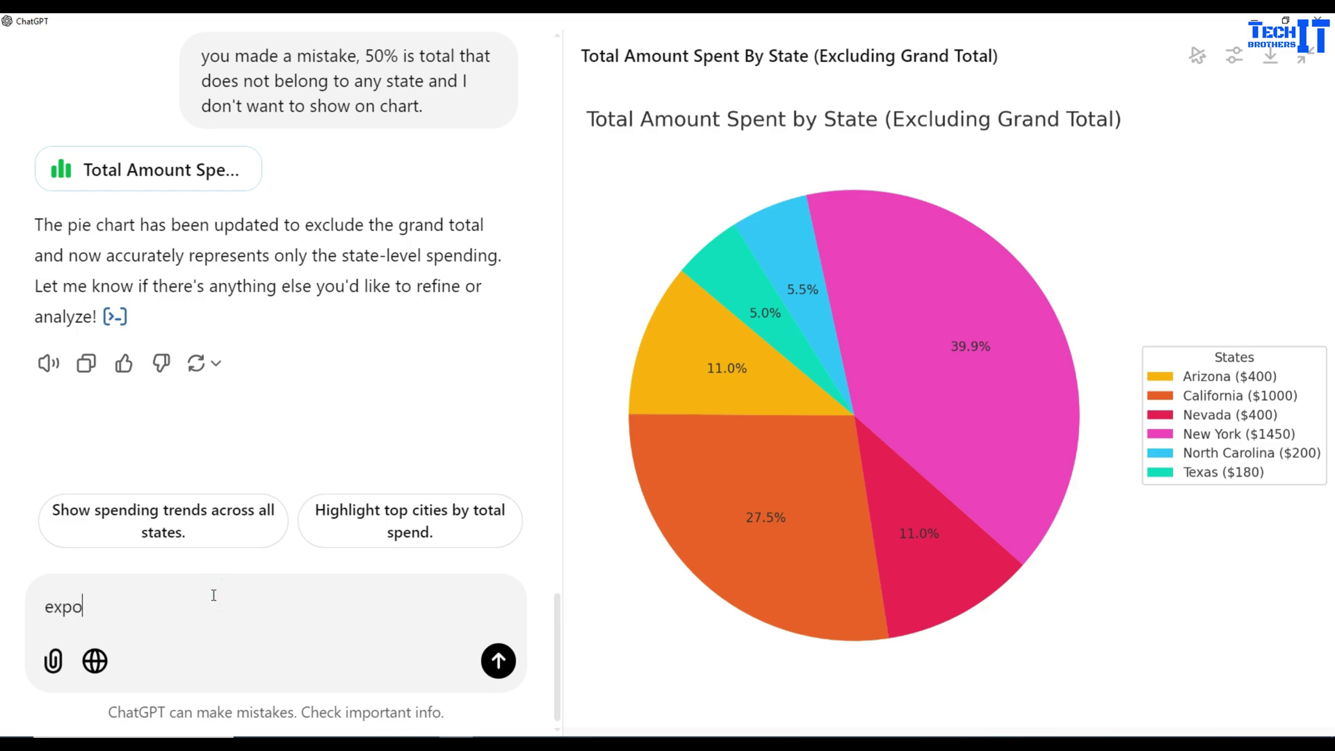
key("BackSpace")
key("BackSpace")
key("BackSpace")
key("BackSpace")
key("BackSpace")
key("BackSpace")
type("update")
key("BackSpace")
type("d customer, product and pie chart to excel so I can download for")
key("BackSpace")
key("BackSpace")
key("BackSpace")
key("BackSpace")
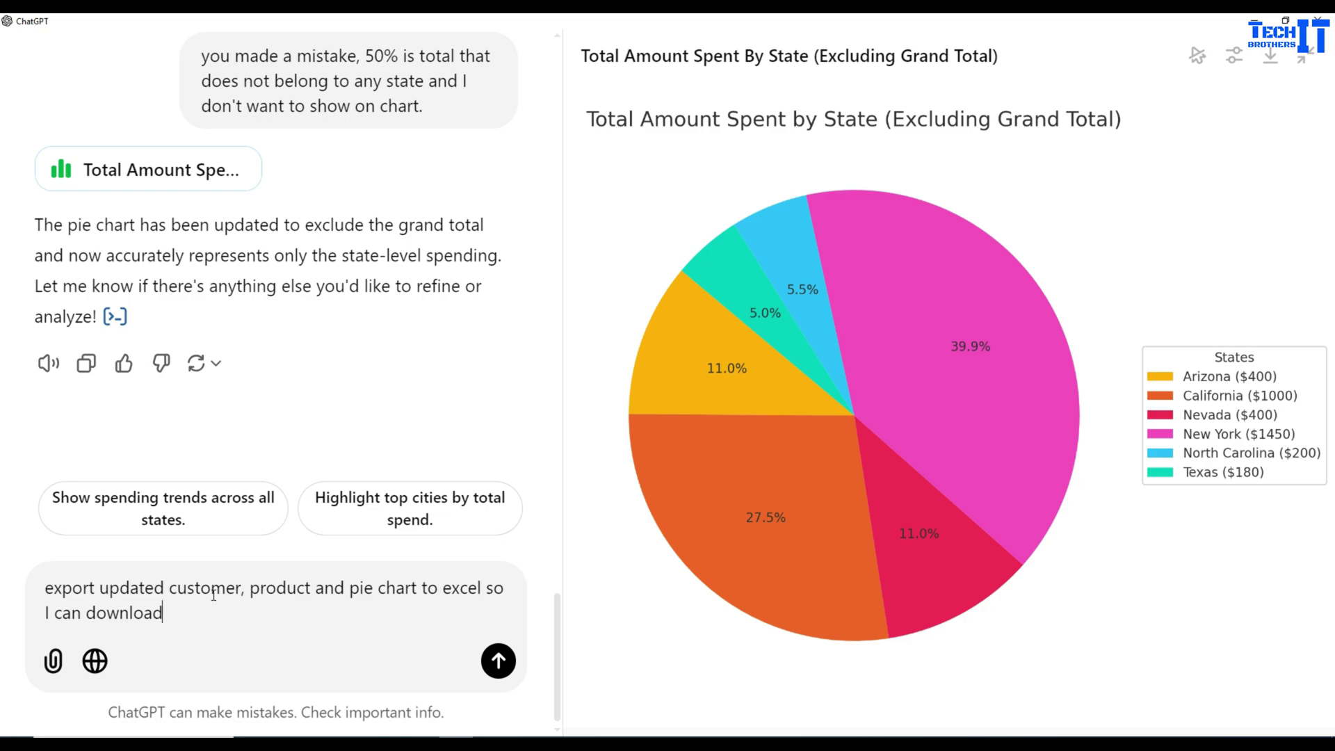
key("Return")
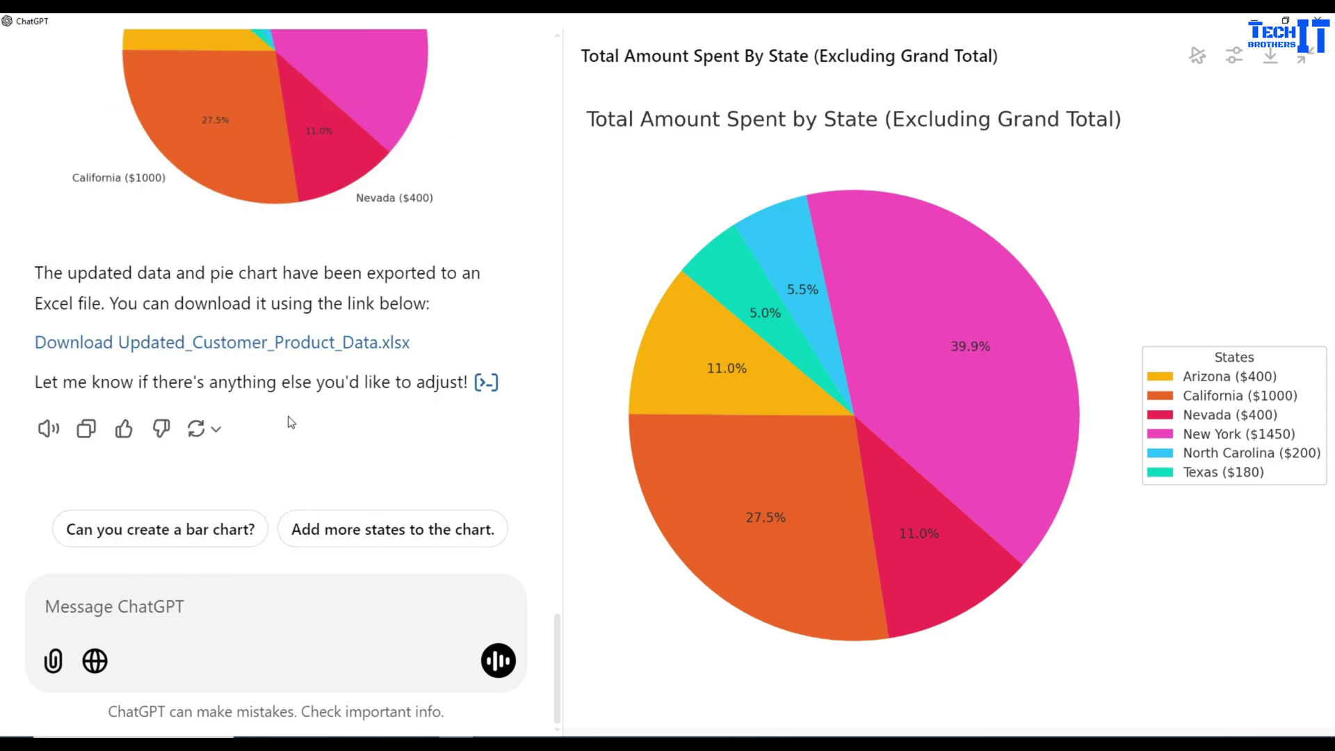
- Download Updated_Customer_Product_Data.xlsx, open it for editing in Excel, and auto-fit all columns of the Updated Customer sheet
left_click(216, 348)
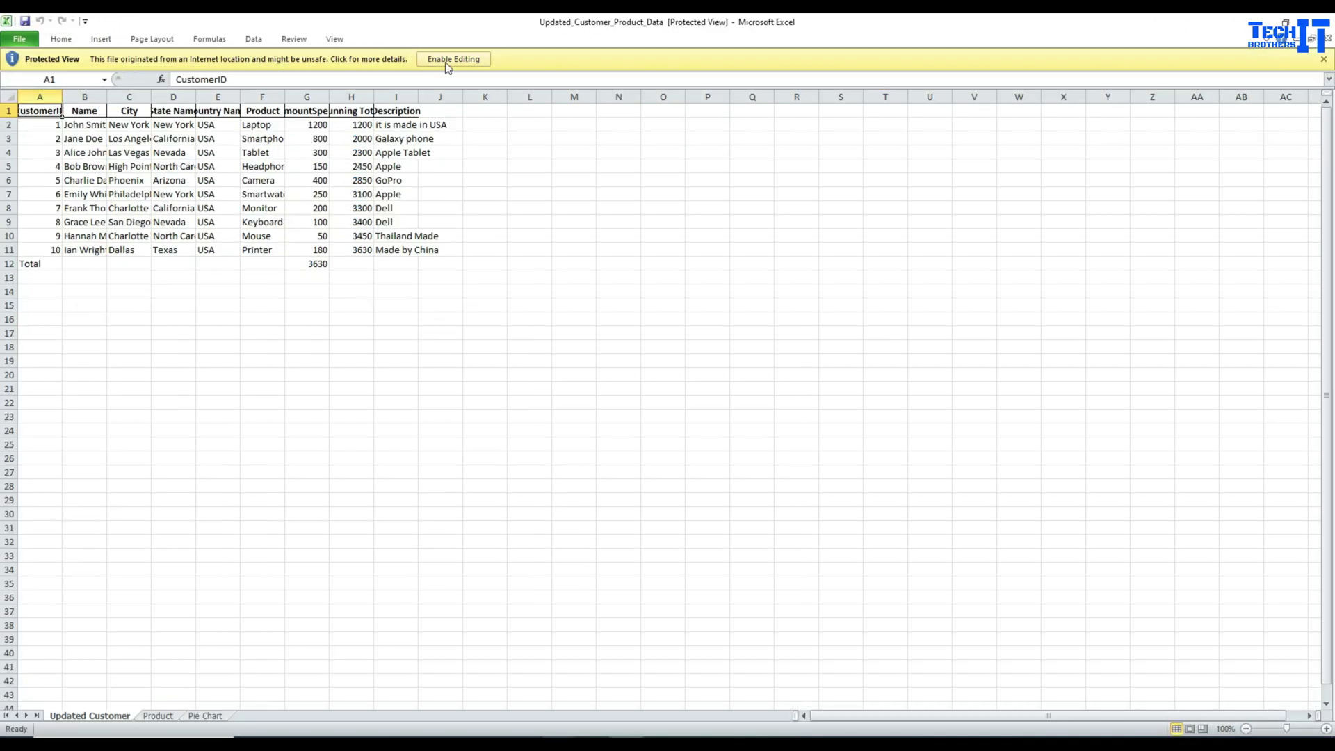
left_click(452, 59)
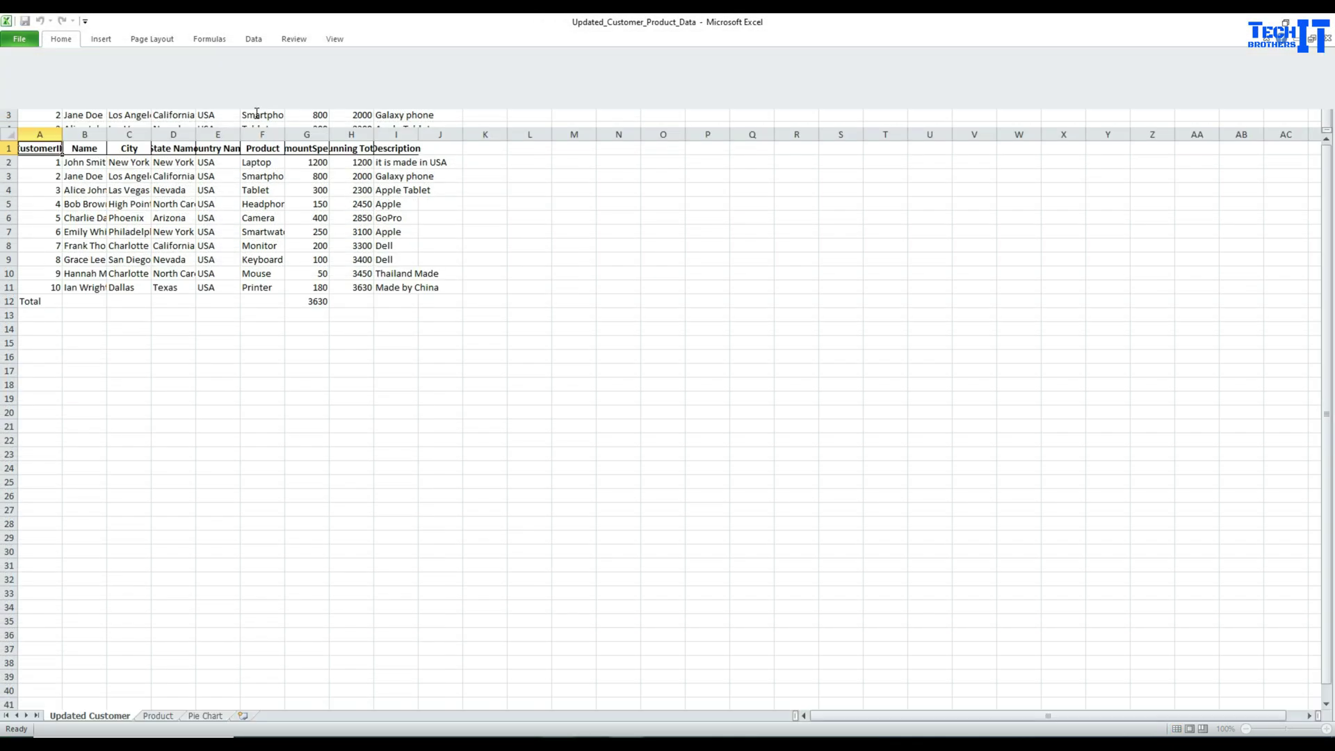
left_click(10, 133)
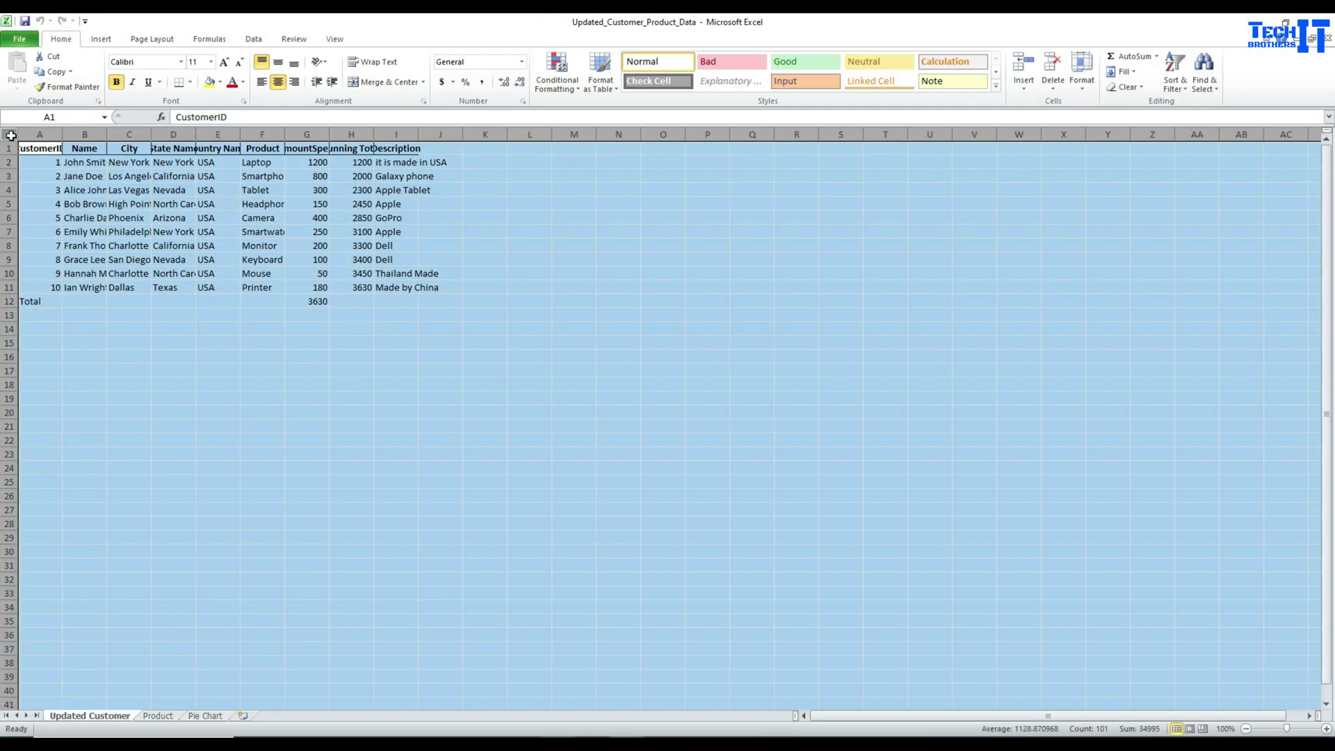
double_click(61, 133)
- Examine the exported customer data on the Updated Customer sheet, including the amounts spent, Running Total and Description columns
left_click(338, 147)
left_click_drag(104, 149, 324, 283)
left_click(352, 271)
left_click(438, 258)
left_click_drag(443, 148, 439, 297)
left_click(494, 134)
left_click(571, 190)
left_click_drag(564, 148, 560, 271)
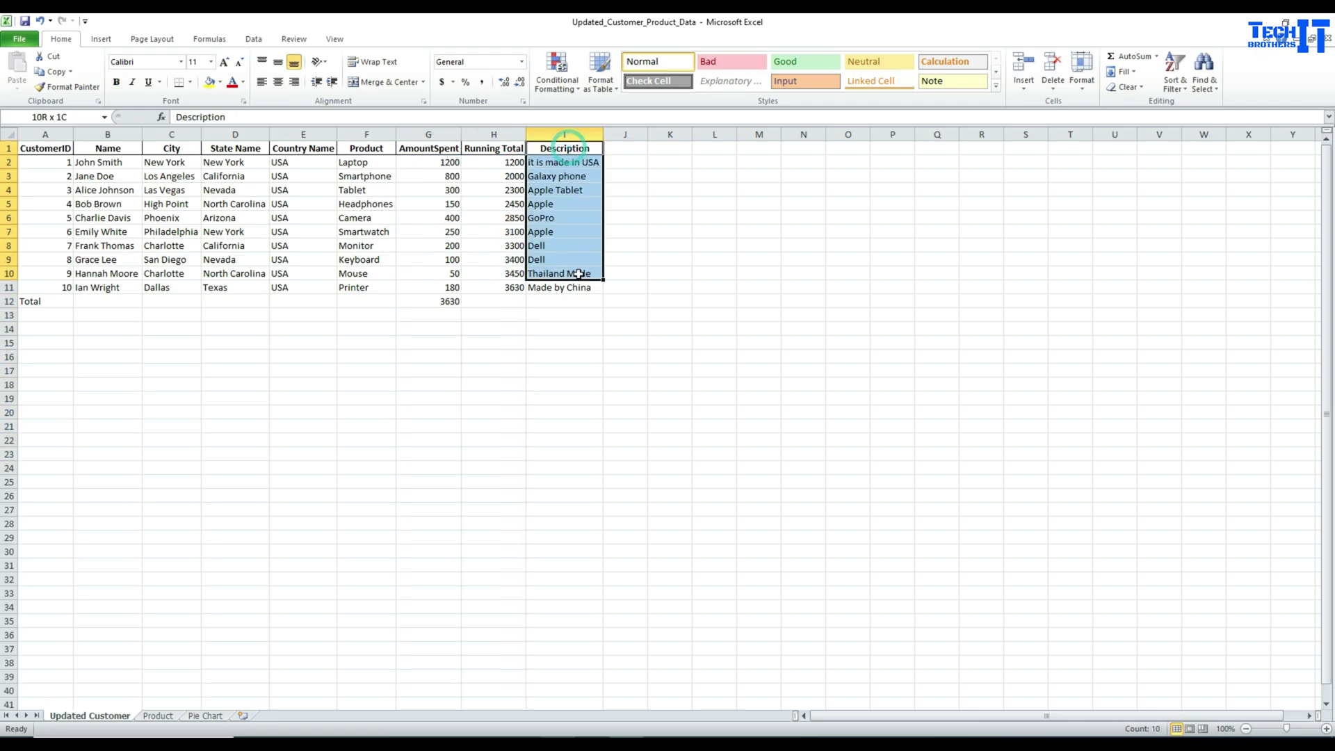
- Review the Product sheet, the Total row of the Updated Customer sheet, and the chart on the Pie Chart sheet
left_click(158, 715)
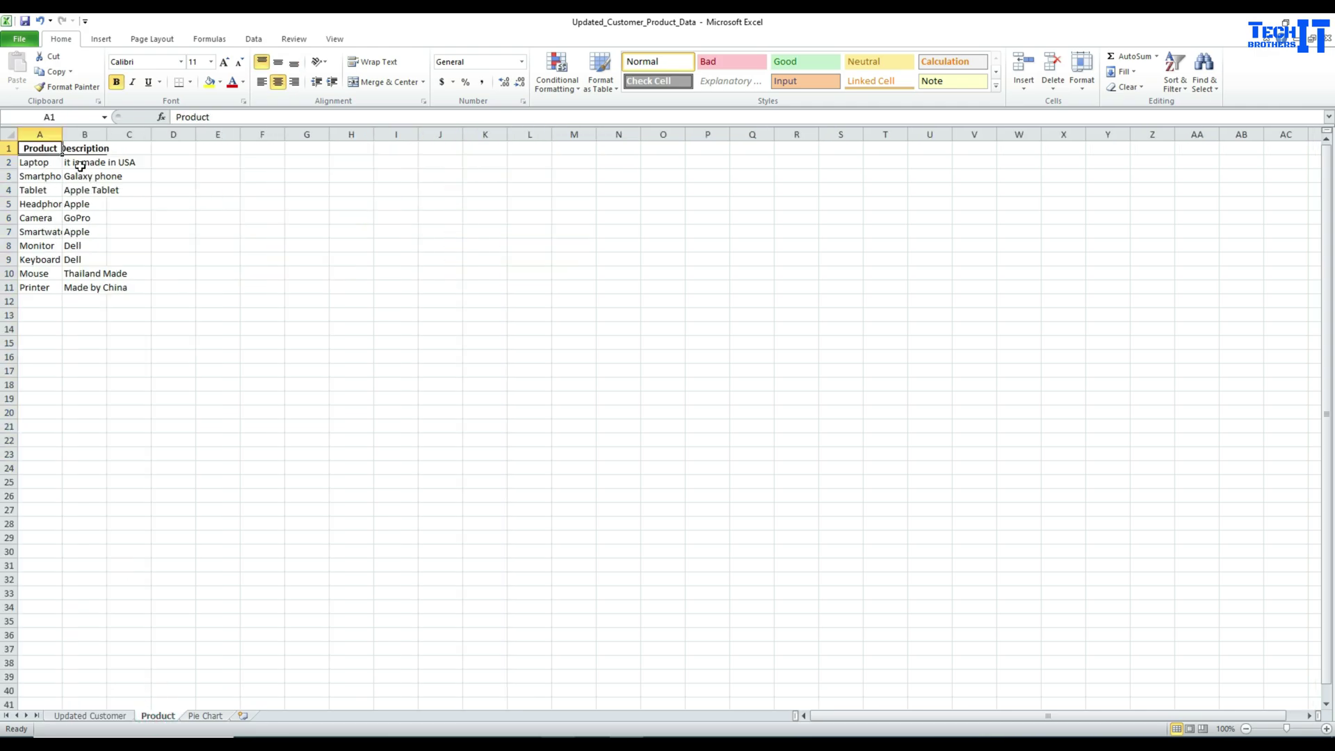
left_click(38, 162)
left_click(105, 716)
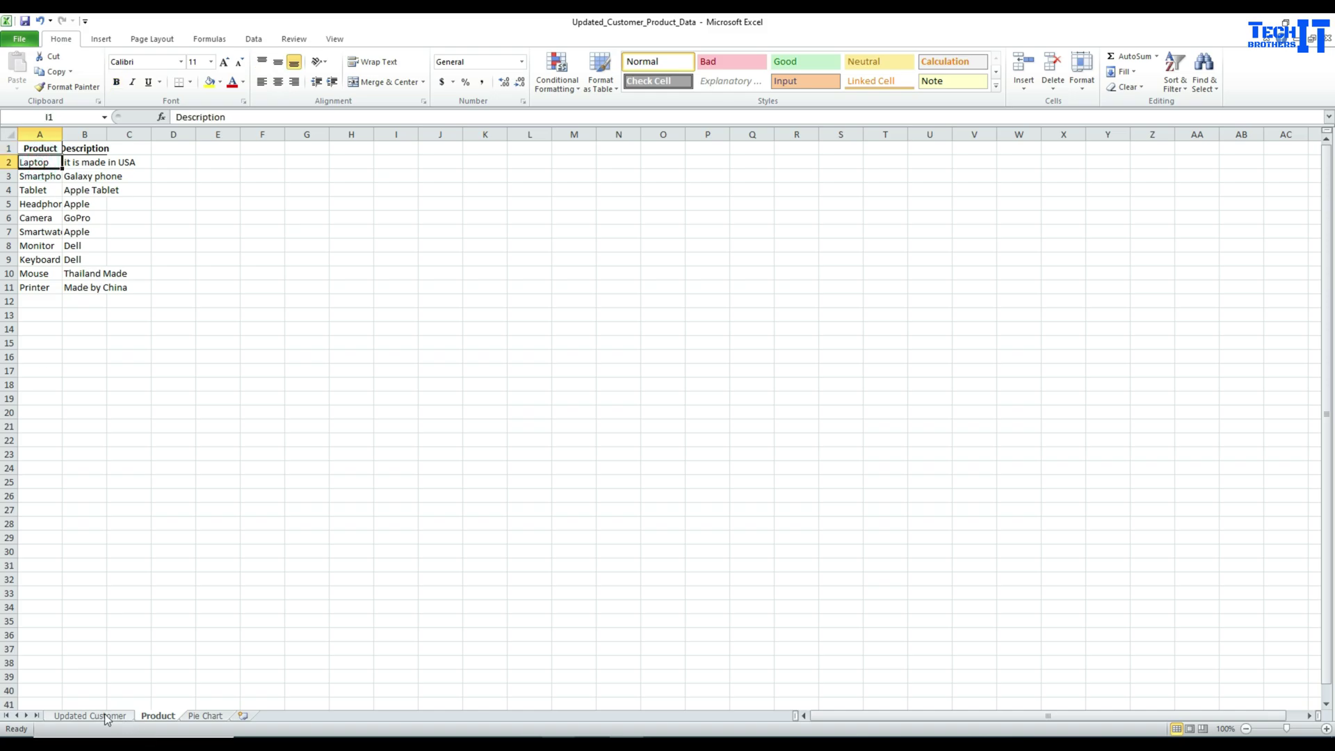
left_click(188, 247)
left_click_drag(41, 299, 473, 302)
left_click(208, 716)
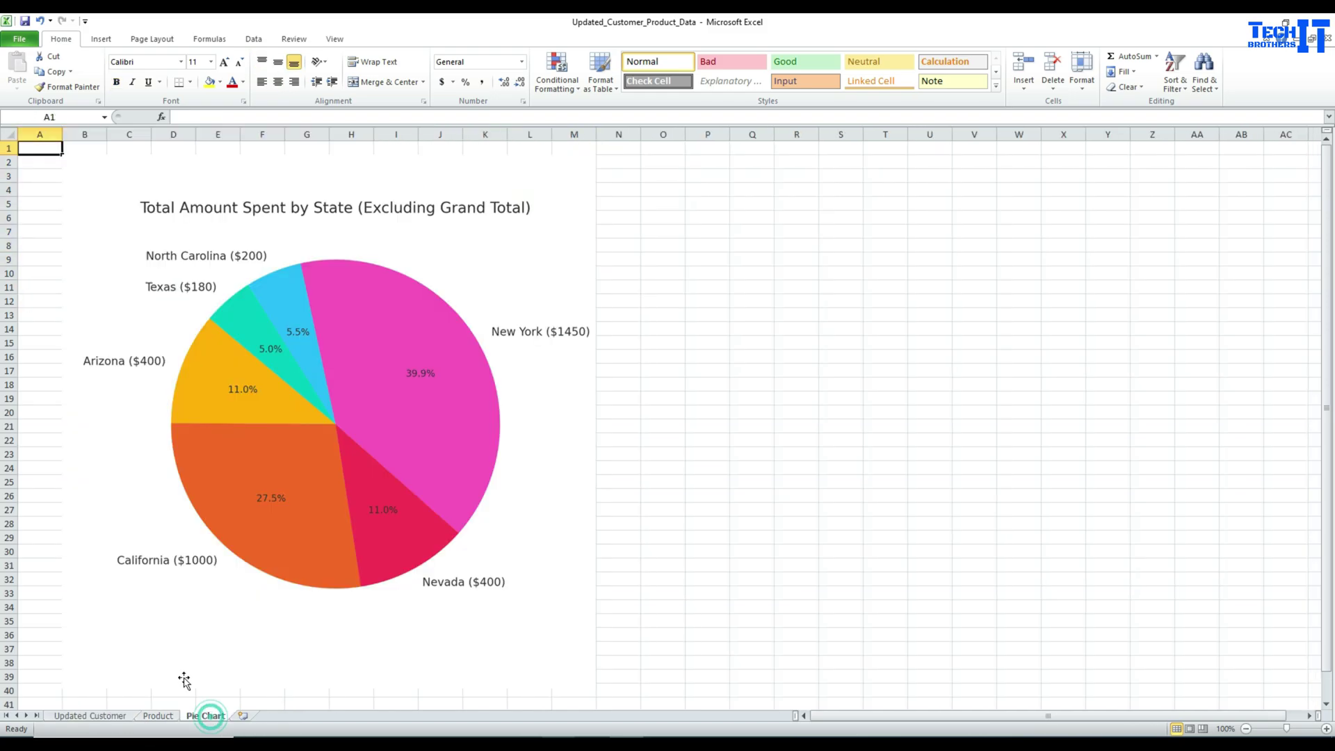